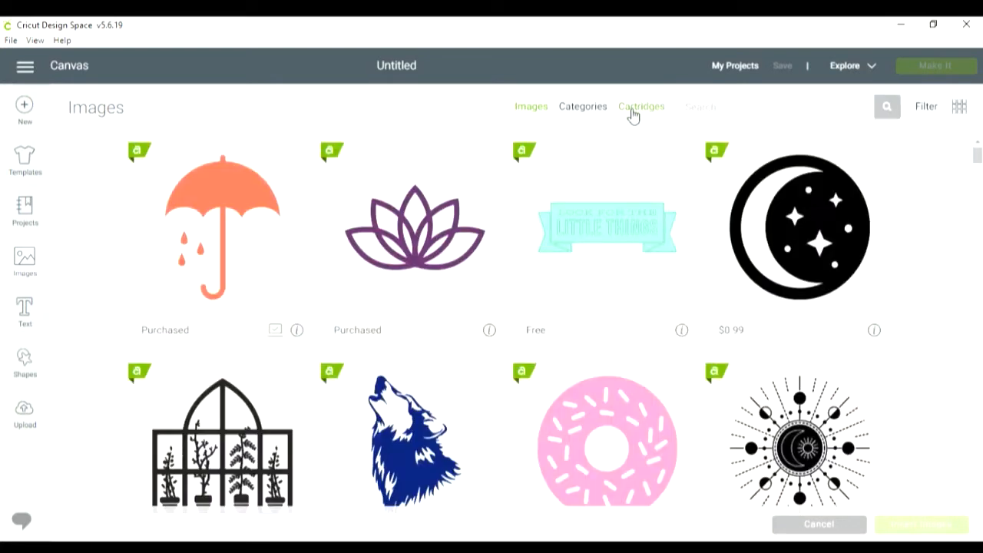
Search the image cartridges for "close to my heart" and open the Close To My Heart Everyday Moments cartridge.
{"action": "left_click", "coordinate": [632, 111]}
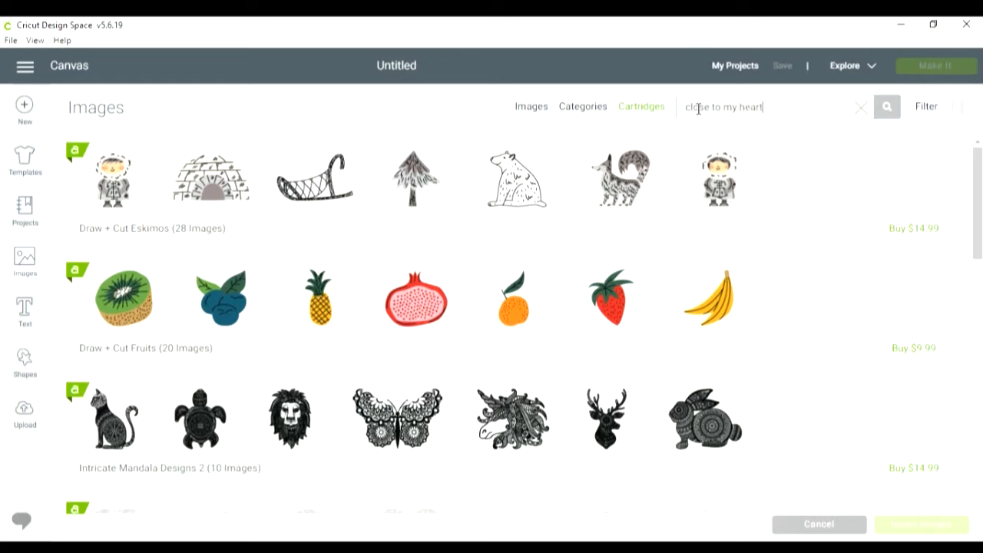
{"action": "key", "text": "Return"}
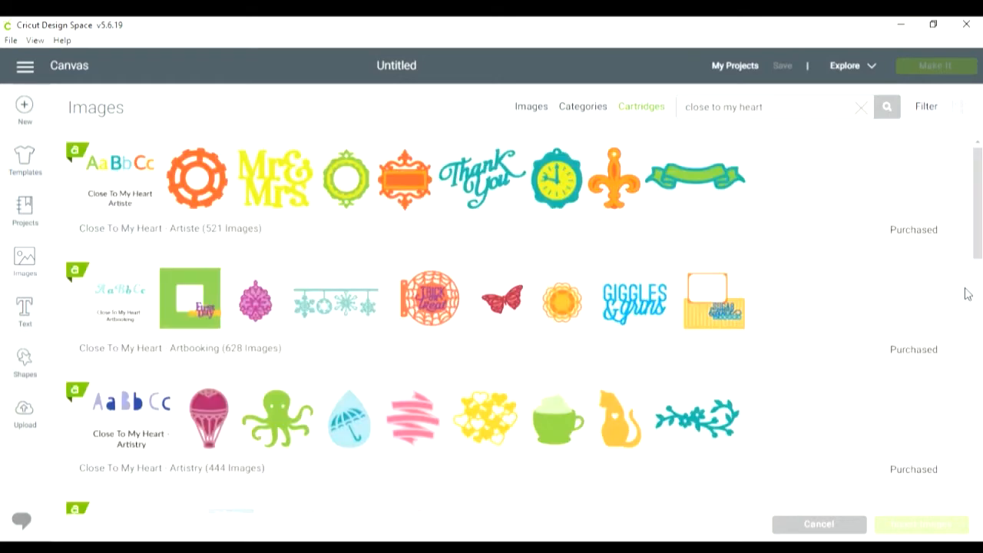
{"action": "scroll", "coordinate": [979, 400], "scroll_direction": "down", "scroll_amount": 15}
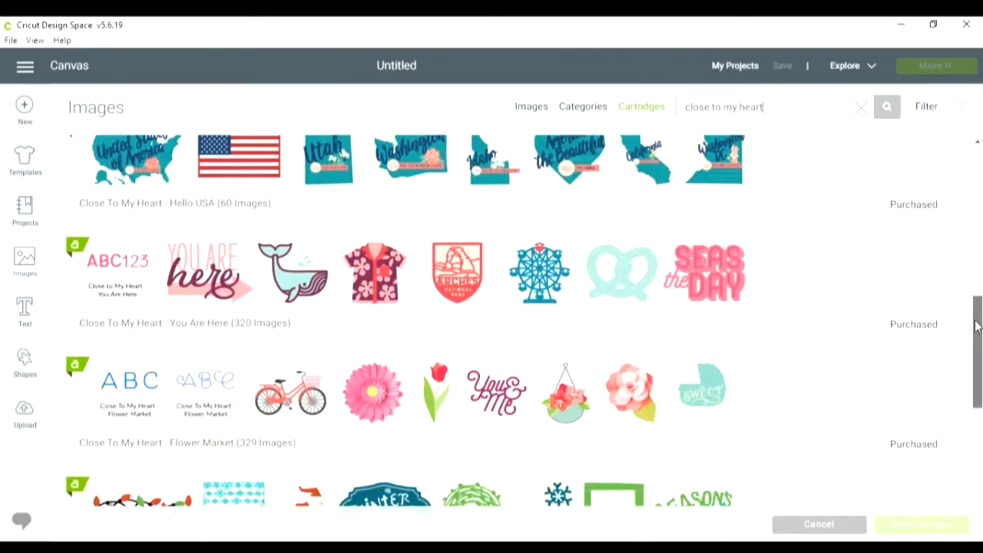
{"action": "scroll", "coordinate": [978, 400], "scroll_direction": "down", "scroll_amount": 10}
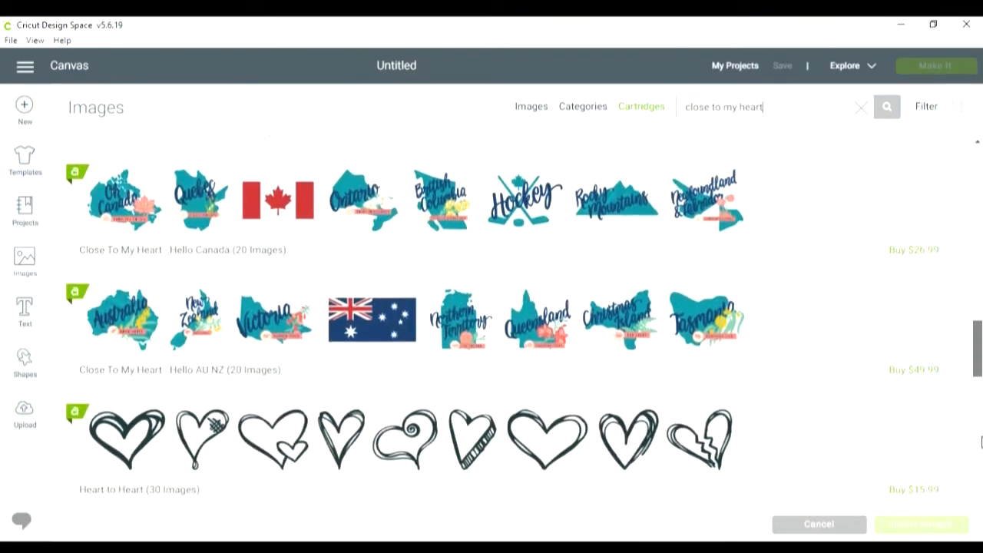
{"action": "scroll", "coordinate": [978, 399], "scroll_direction": "down", "scroll_amount": 3}
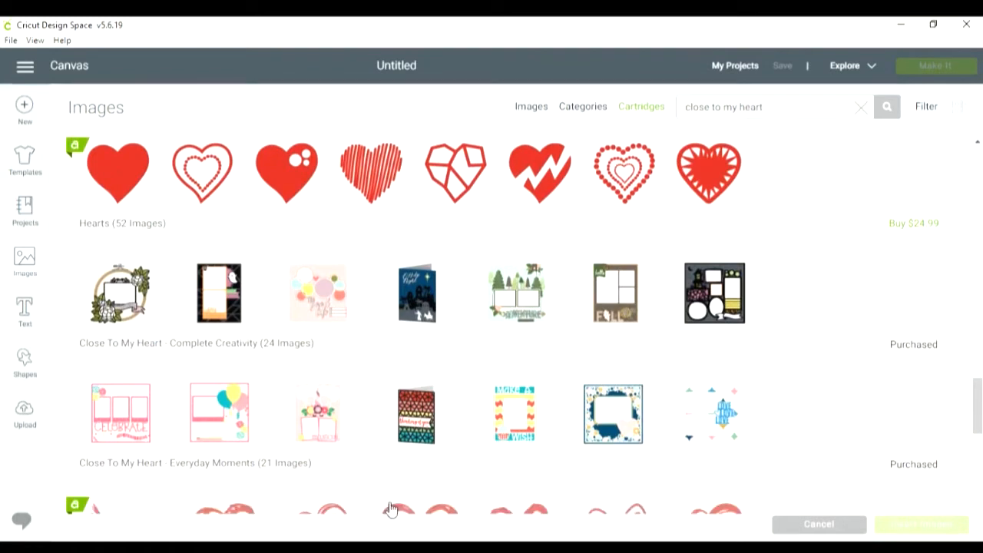
{"action": "left_click", "coordinate": [372, 460]}
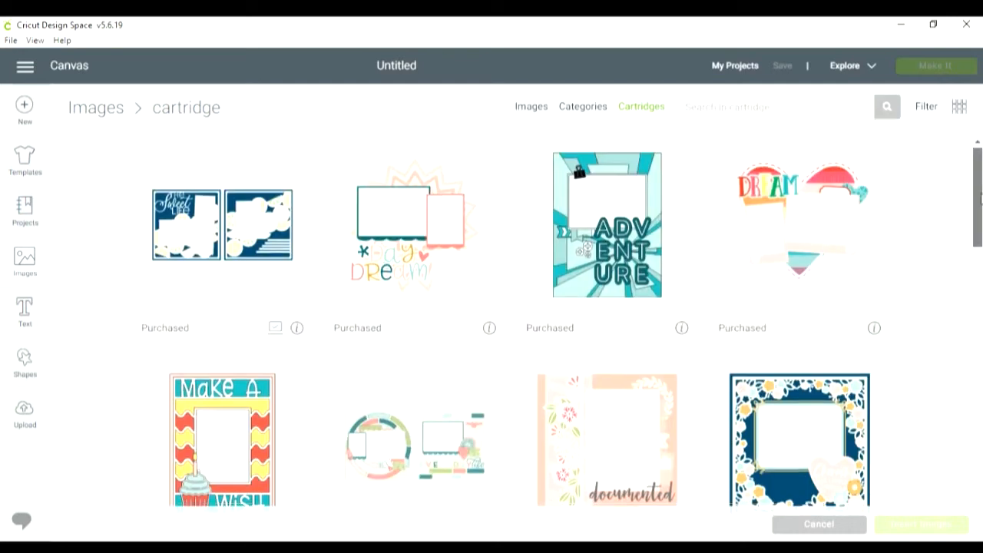
Insert the floral "documented" page layout image onto the canvas.
{"action": "scroll", "coordinate": [889, 273], "scroll_direction": "down", "scroll_amount": 3}
{"action": "left_click", "coordinate": [617, 275]}
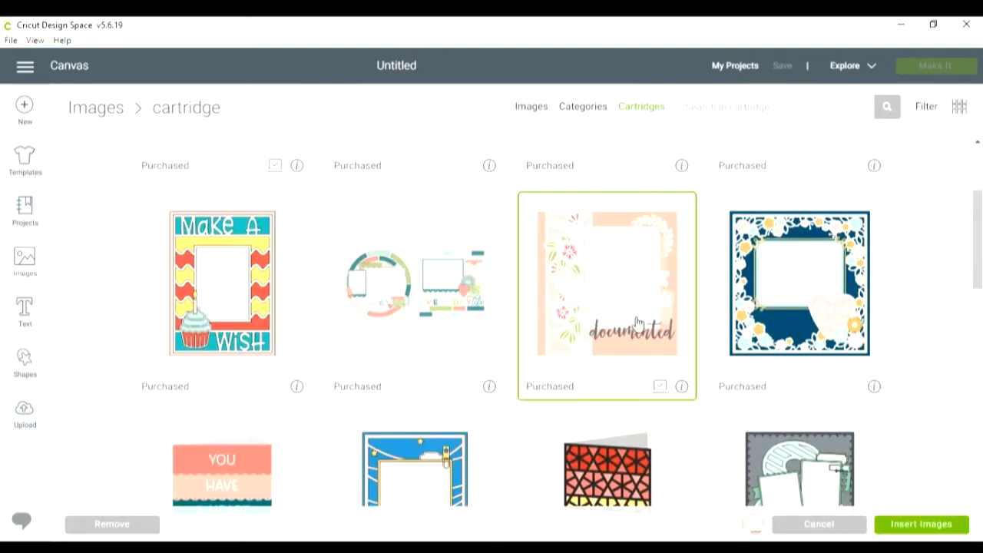
{"action": "left_click", "coordinate": [920, 525]}
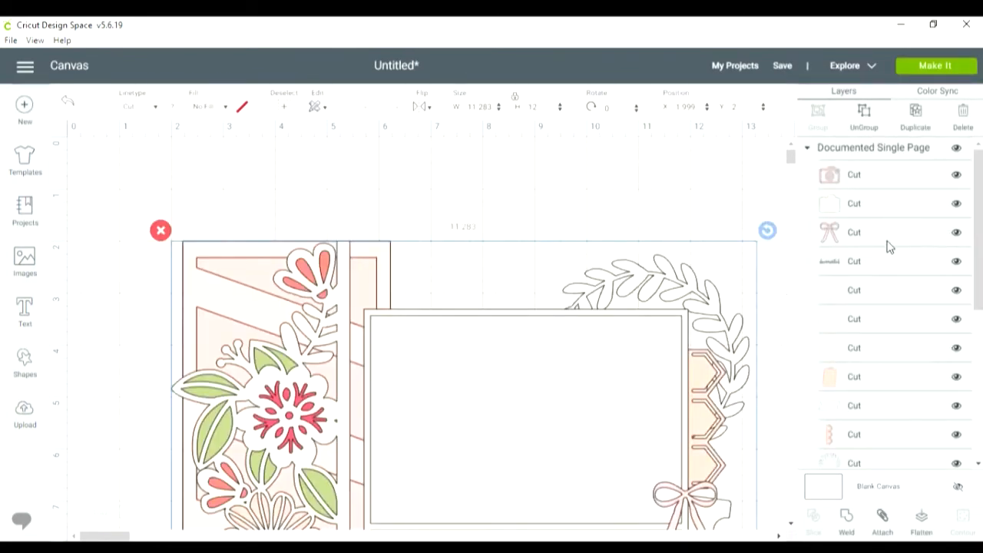
Delete the layout's camera, bow, title, photo mat, chevron and leaf wreath layers, keeping the floral border and its background.
{"action": "left_click", "coordinate": [903, 182]}
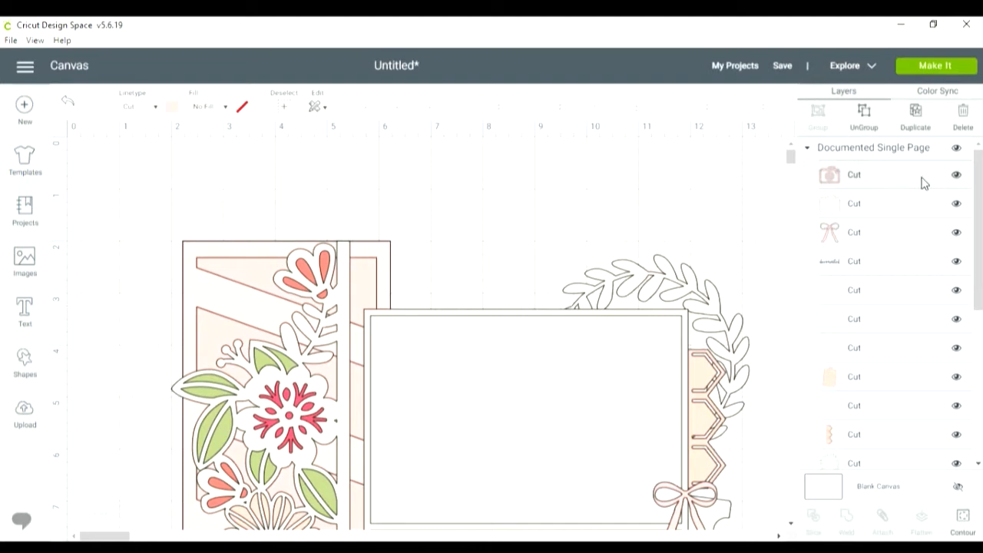
{"action": "left_click", "coordinate": [903, 237], "text": "shift"}
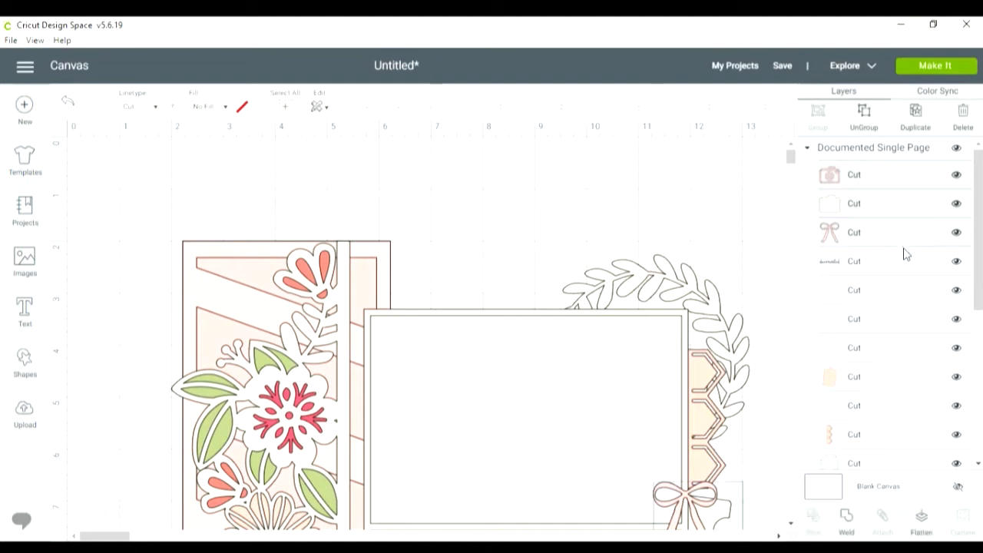
{"action": "left_click", "coordinate": [901, 318], "text": "shift"}
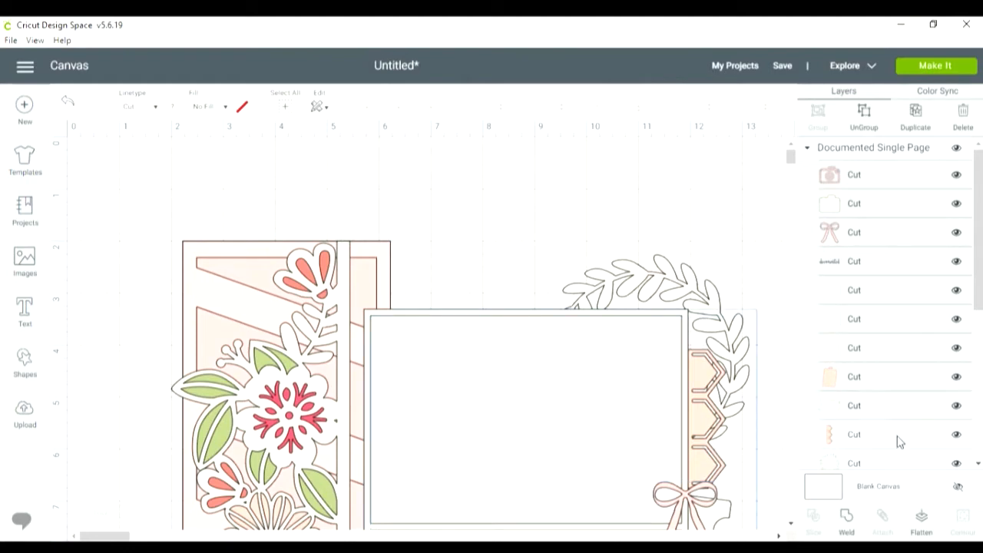
{"action": "scroll", "coordinate": [981, 340], "scroll_direction": "down", "scroll_amount": 1}
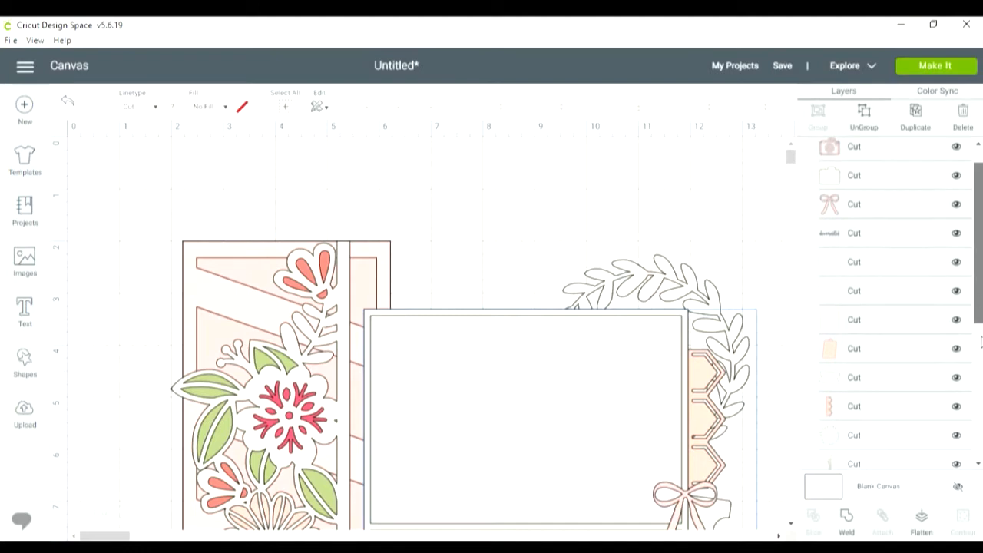
{"action": "scroll", "coordinate": [981, 341], "scroll_direction": "down", "scroll_amount": 4}
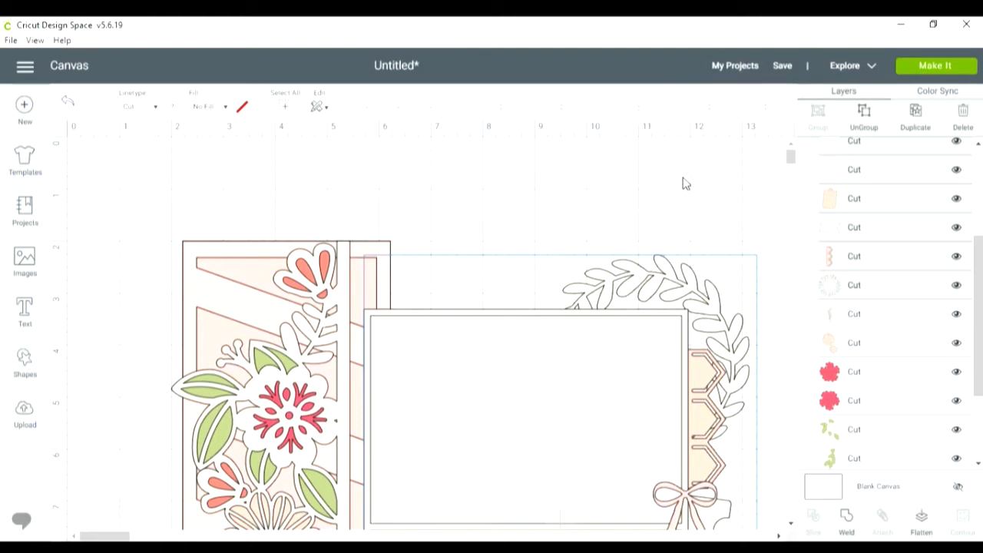
{"action": "key", "text": "Delete"}
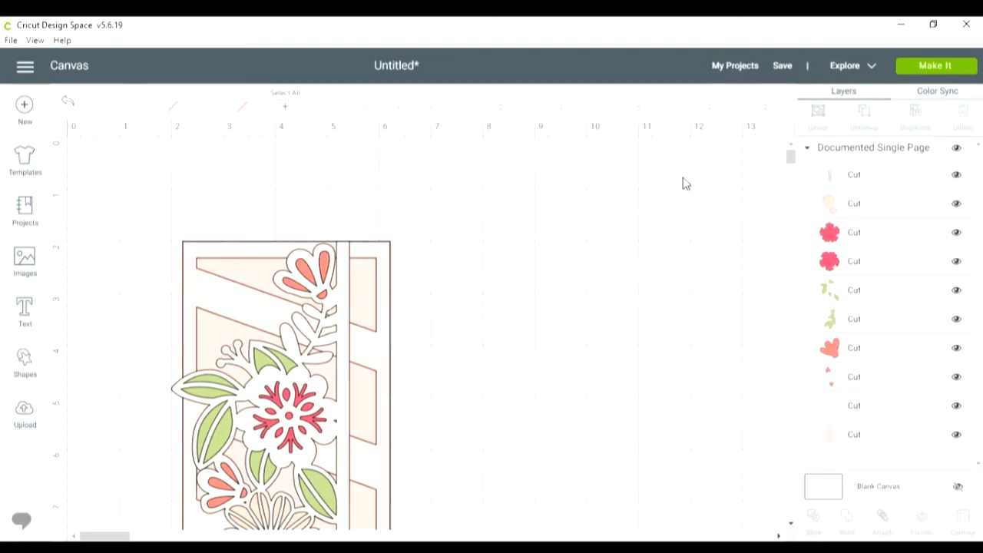
Delete the two background panel layers behind the floral border.
{"action": "left_click", "coordinate": [862, 407]}
{"action": "left_click", "coordinate": [862, 436], "text": "shift"}
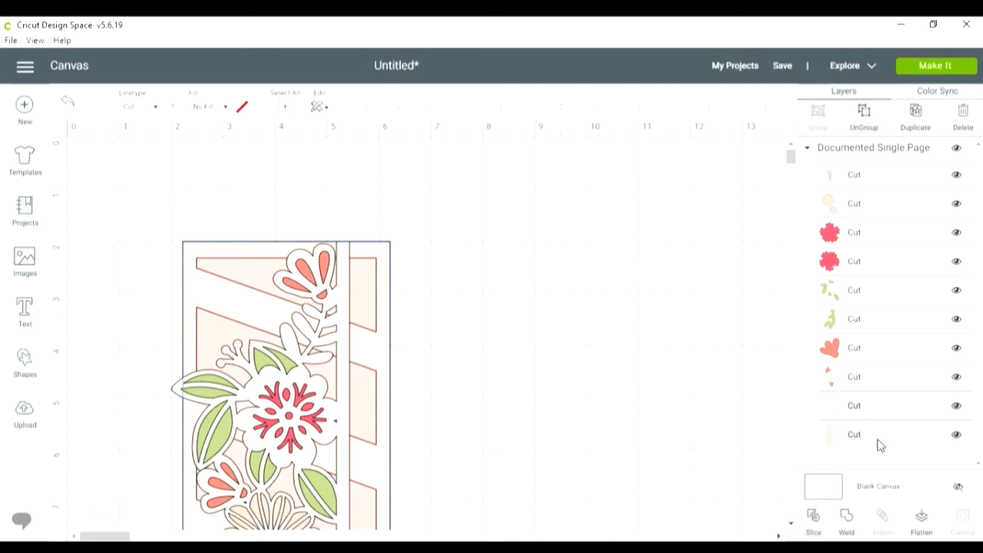
{"action": "key", "text": "Delete"}
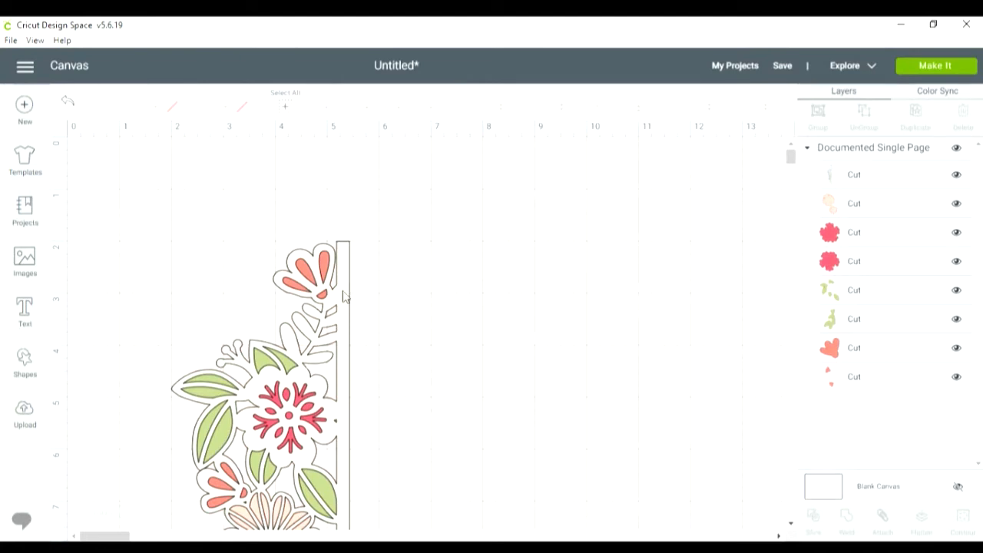
Move the whole floral border group up near the canvas's upper edge, at about X 2.874, Y 0.333.
{"action": "left_click", "coordinate": [285, 107]}
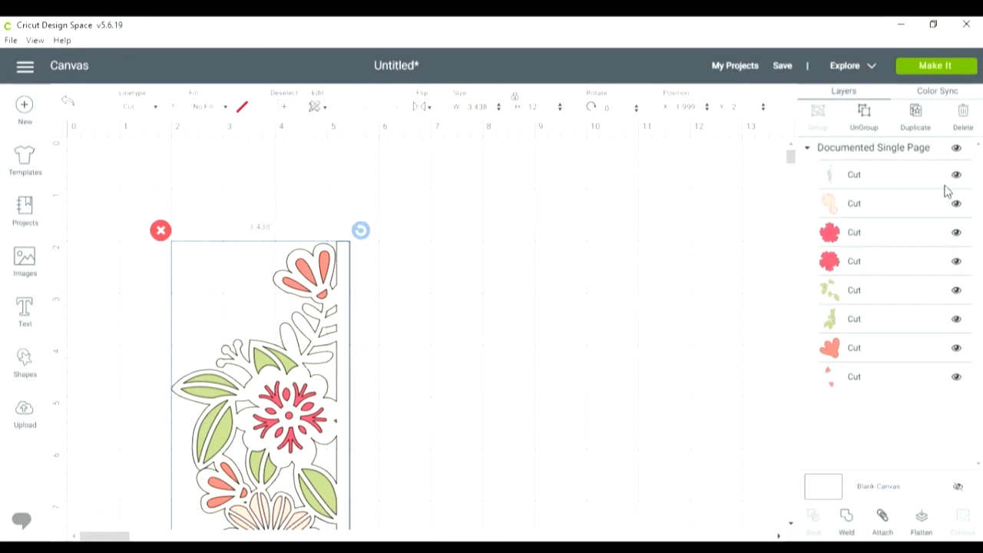
{"action": "left_click", "coordinate": [440, 315]}
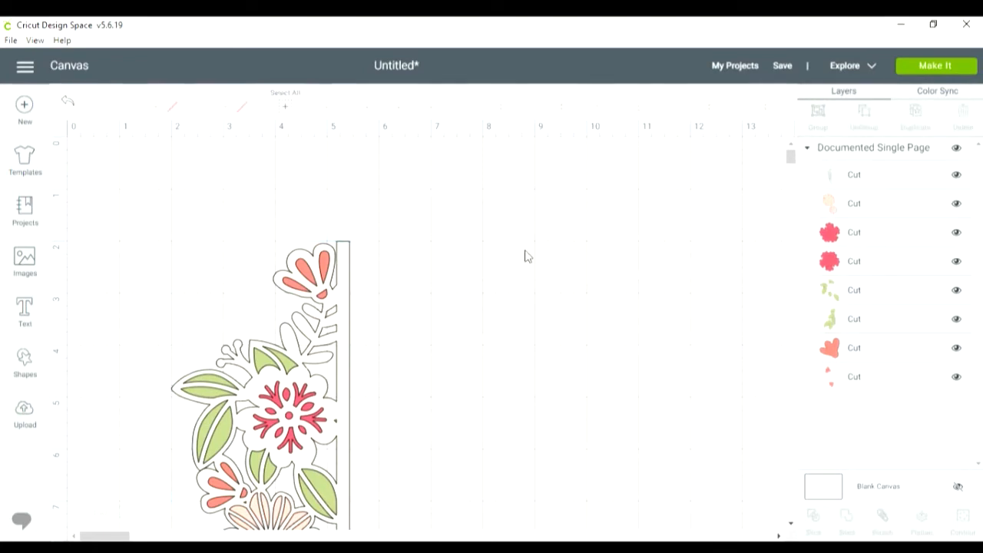
{"action": "left_click", "coordinate": [345, 332]}
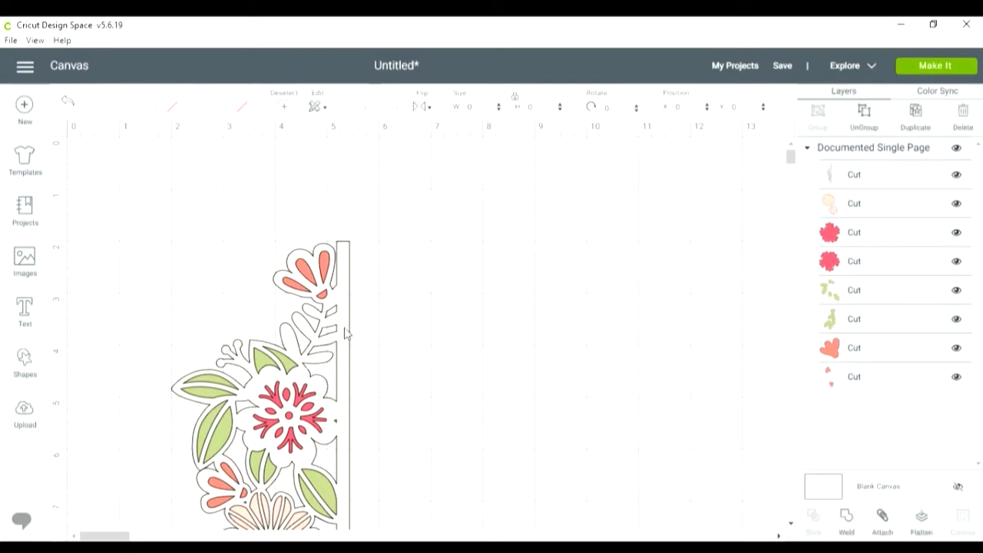
{"action": "left_click_drag", "start_coordinate": [346, 332], "coordinate": [394, 244]}
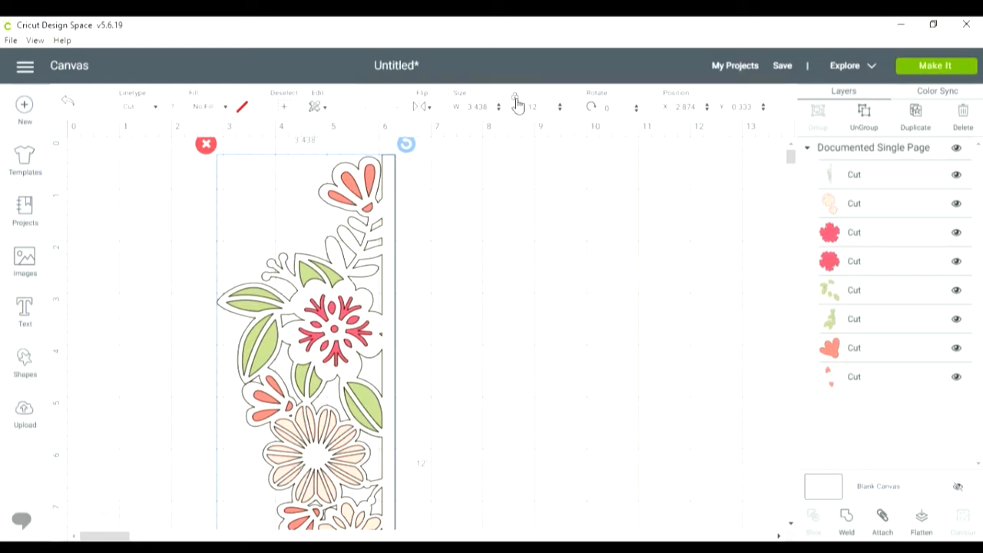
Flip the floral border group horizontally and set its X position to 2.
{"action": "left_click", "coordinate": [424, 108]}
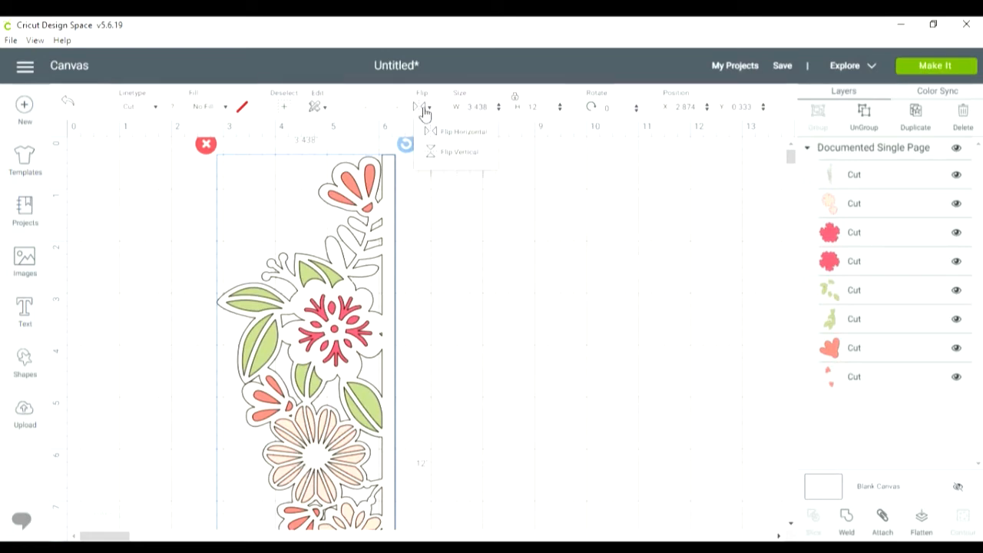
{"action": "left_click", "coordinate": [466, 132]}
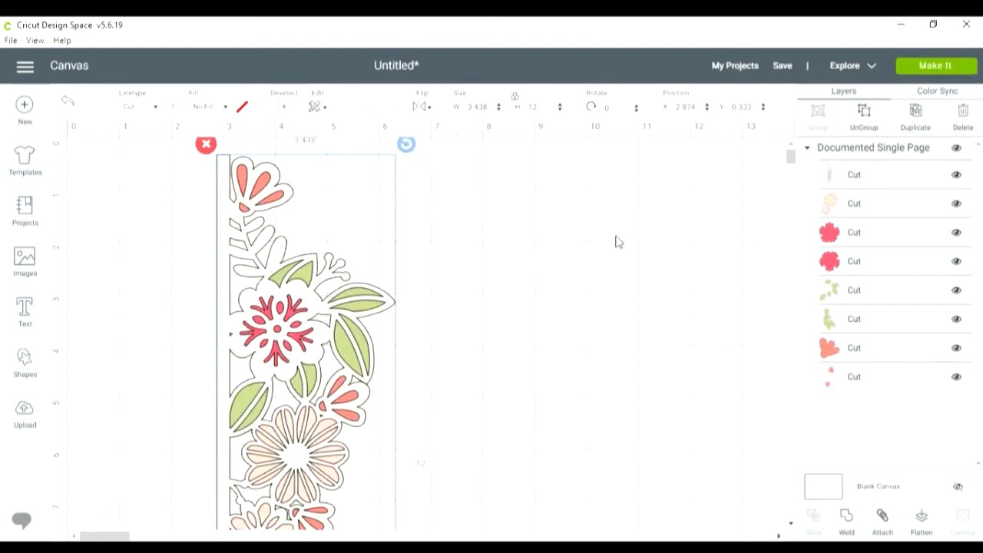
{"action": "left_click", "coordinate": [665, 108]}
{"action": "type", "text": "2"}
{"action": "key", "text": "Tab"}
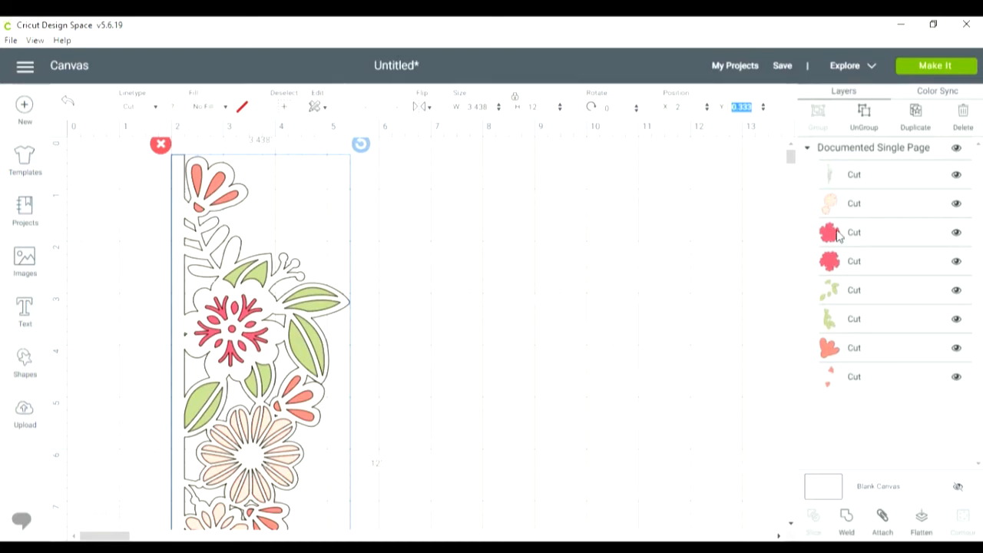
Add a square shape and set its size to 0.25 by 0.25 inches.
{"action": "left_click_drag", "start_coordinate": [791, 159], "coordinate": [791, 172]}
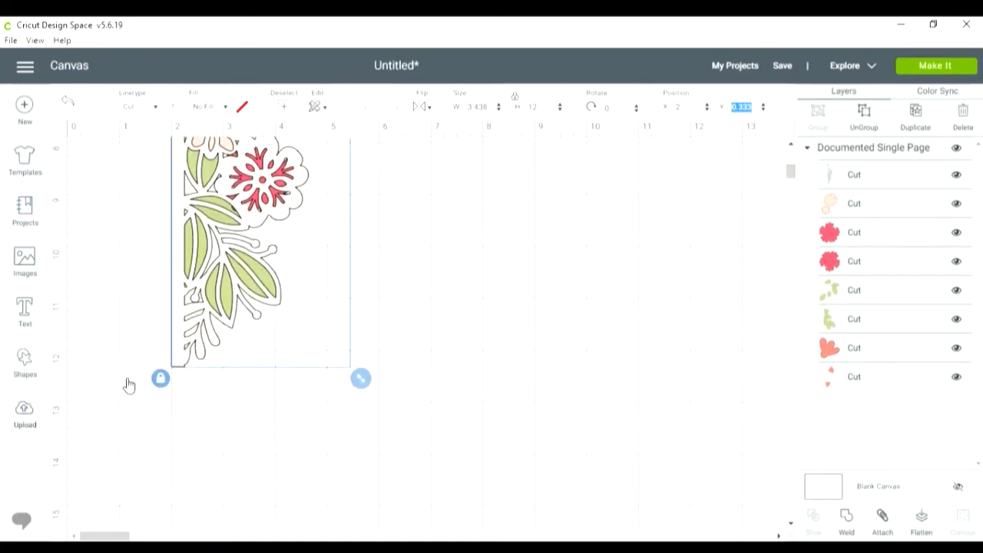
{"action": "left_click", "coordinate": [23, 361]}
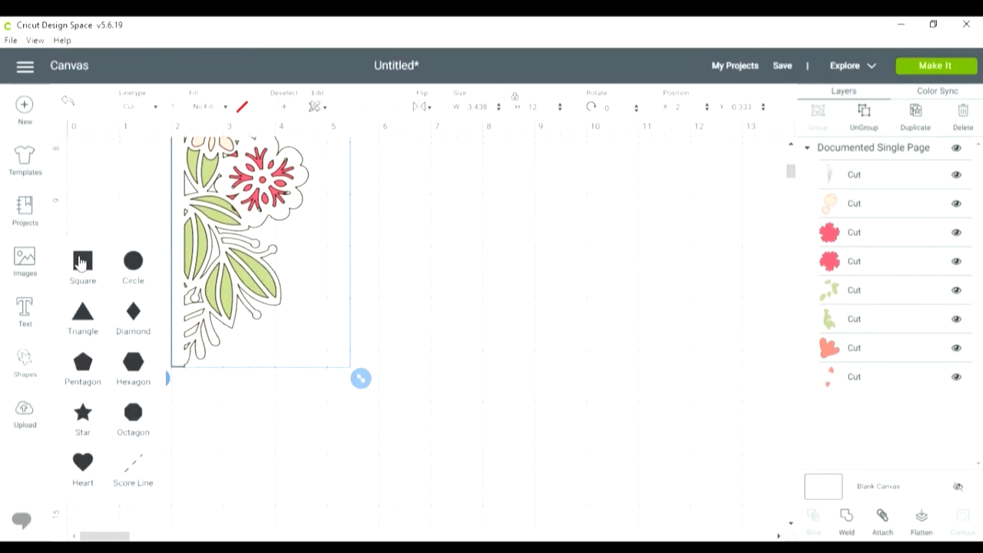
{"action": "left_click", "coordinate": [83, 262]}
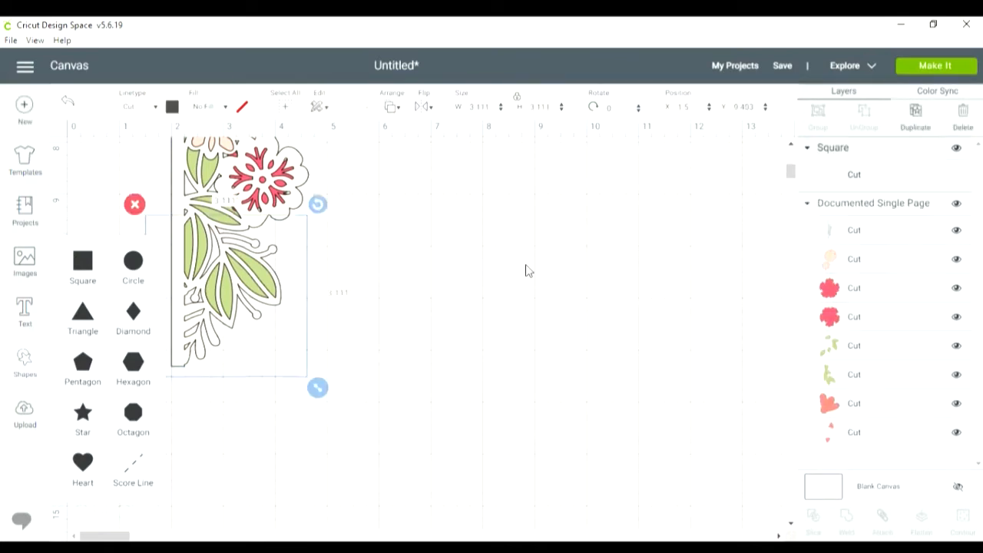
{"action": "left_click", "coordinate": [493, 106]}
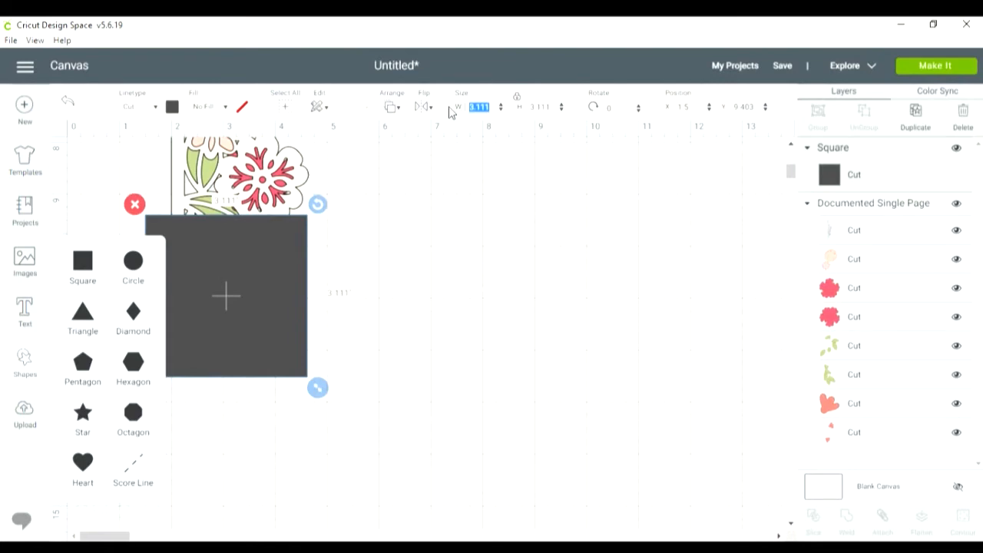
{"action": "type", "text": "25"}
{"action": "key", "text": "Tab"}
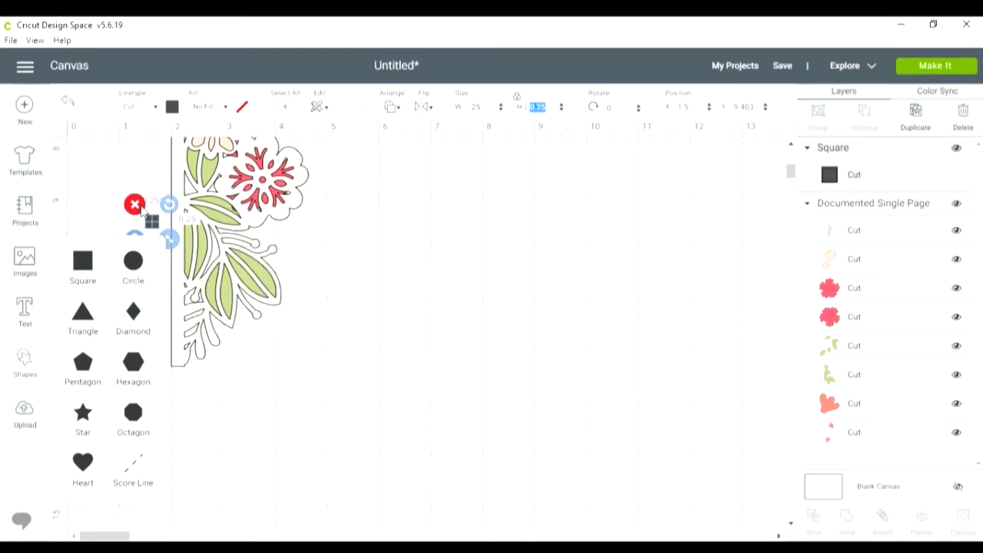
{"action": "left_click", "coordinate": [27, 361]}
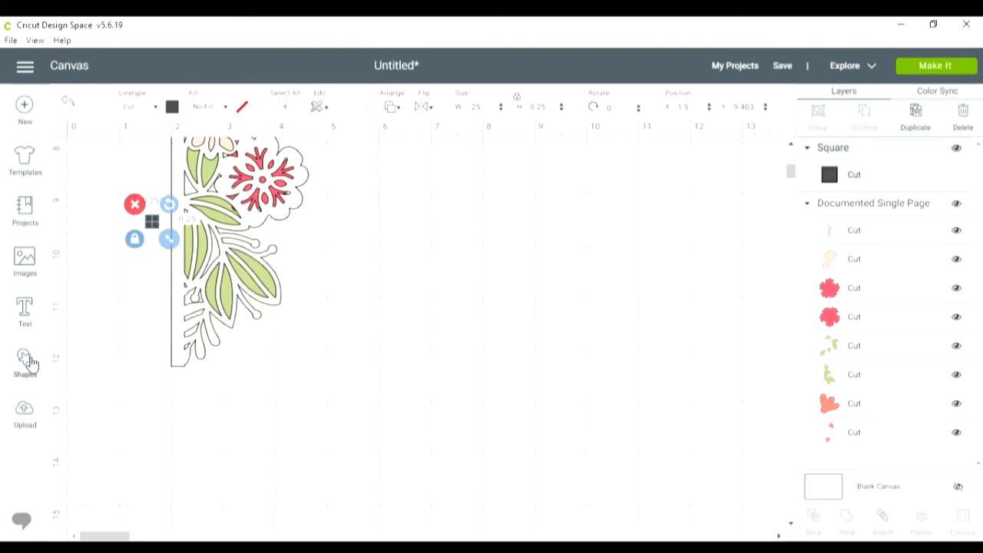
Place the small square over the lower end of the border's straight strip at about Y 12.222 and set its X position to 2.
{"action": "left_click_drag", "start_coordinate": [152, 221], "coordinate": [181, 374]}
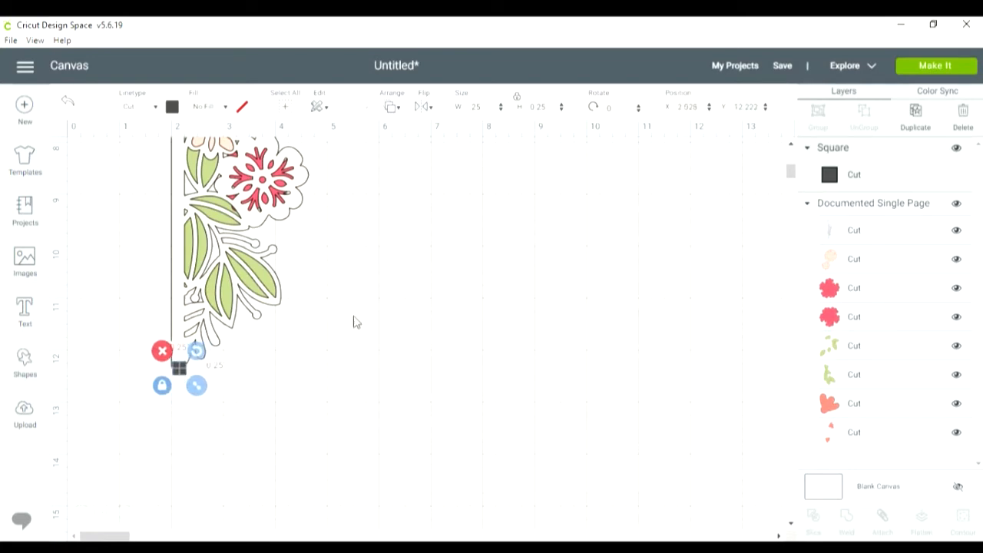
{"action": "left_click", "coordinate": [693, 105]}
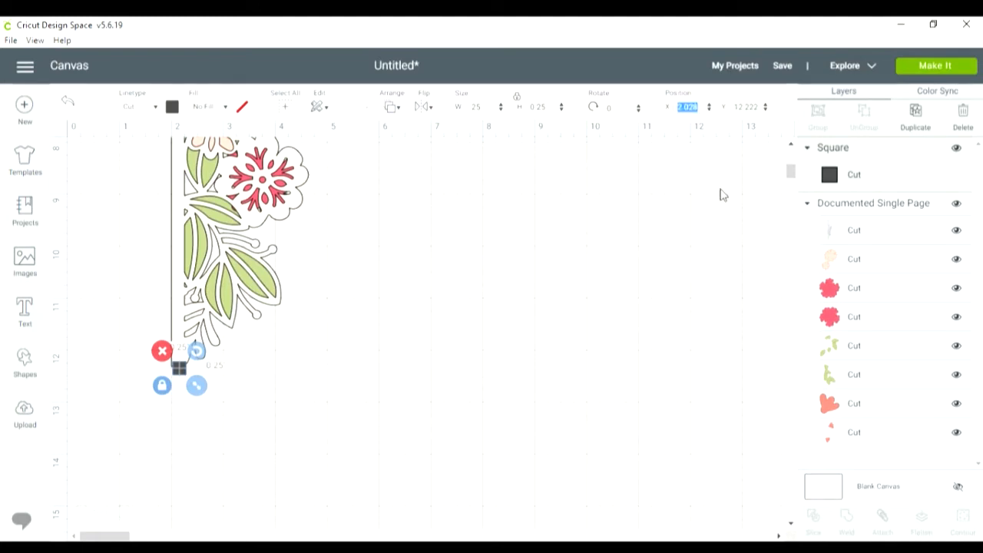
{"action": "type", "text": "2"}
{"action": "key", "text": "Tab"}
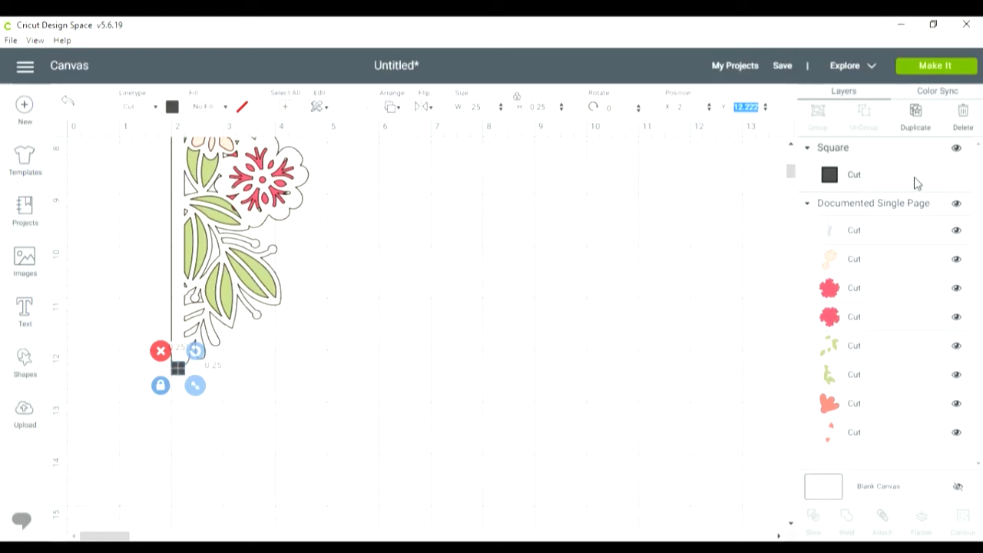
Weld the small square to the floral border's base layer and select the welded shape.
{"action": "left_click", "coordinate": [905, 238], "text": "shift"}
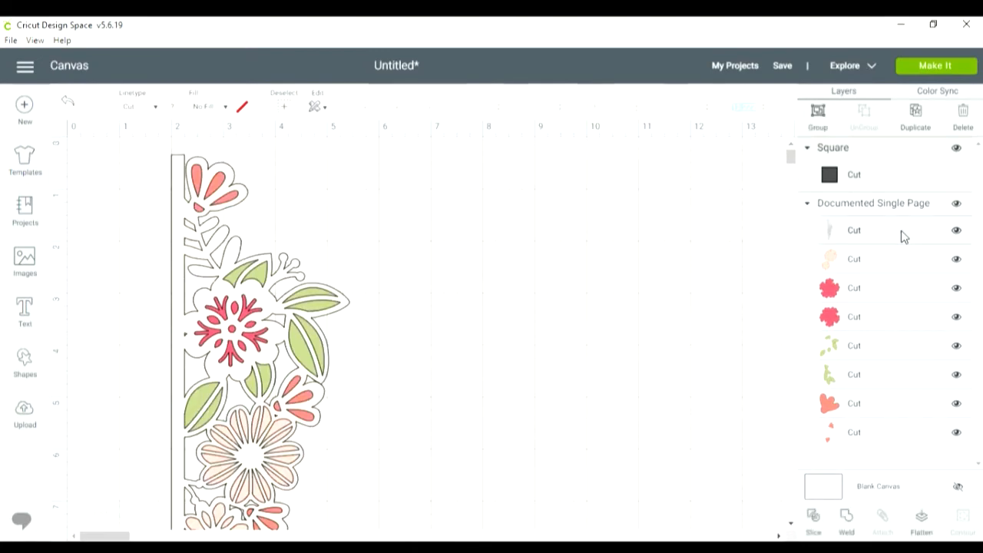
{"action": "left_click", "coordinate": [846, 516]}
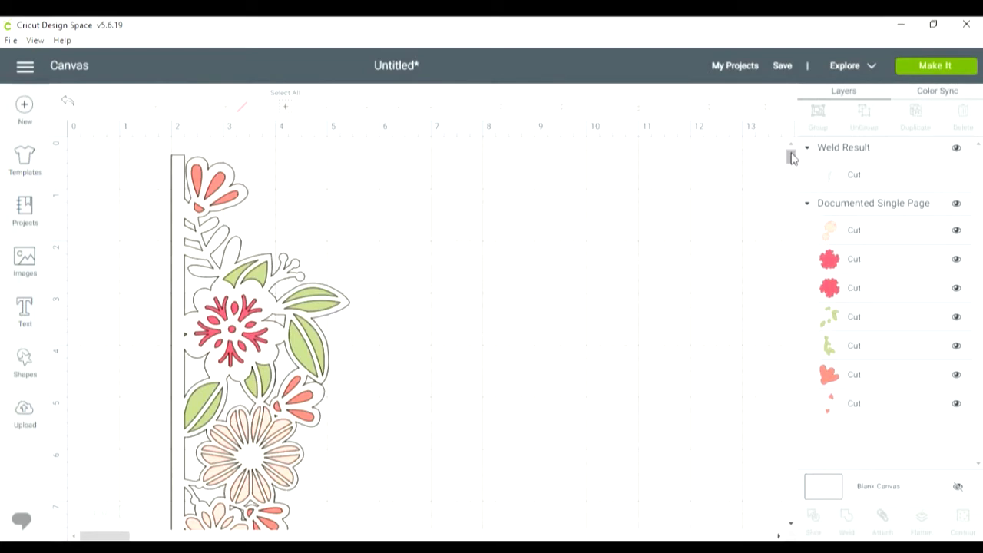
{"action": "mouse_move", "coordinate": [792, 157]}
{"action": "left_mouse_down"}
{"action": "mouse_move", "coordinate": [794, 174]}
{"action": "mouse_move", "coordinate": [791, 157]}
{"action": "left_mouse_up"}
{"action": "left_click", "coordinate": [894, 165]}
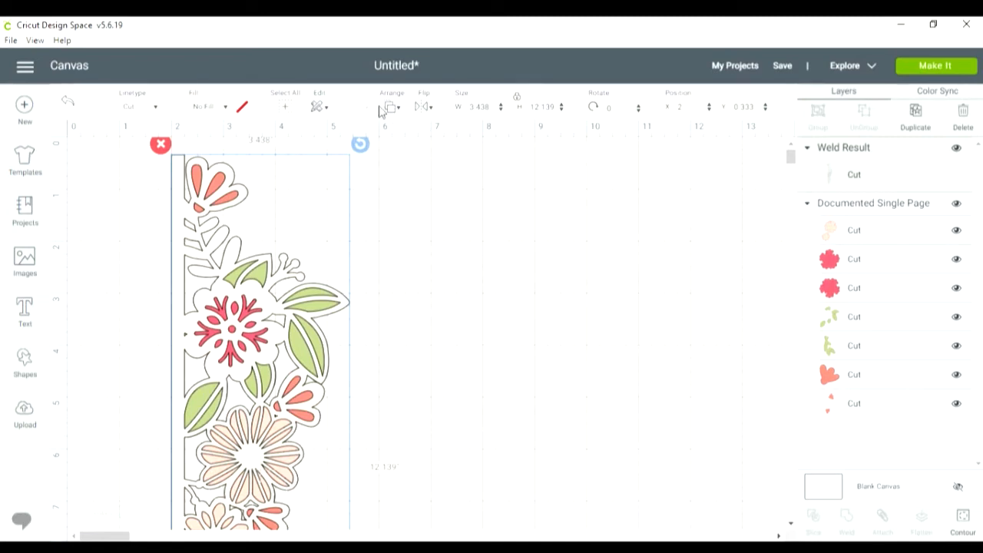
Group all the floral border layers and move the group across the canvas to about X 11.278, Y 0.347.
{"action": "left_click", "coordinate": [284, 108]}
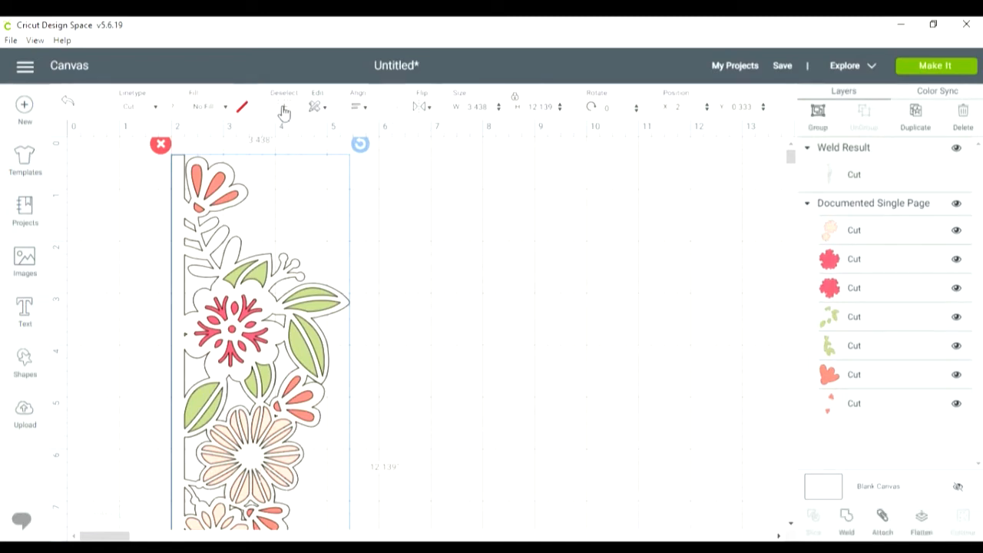
{"action": "left_click", "coordinate": [818, 114]}
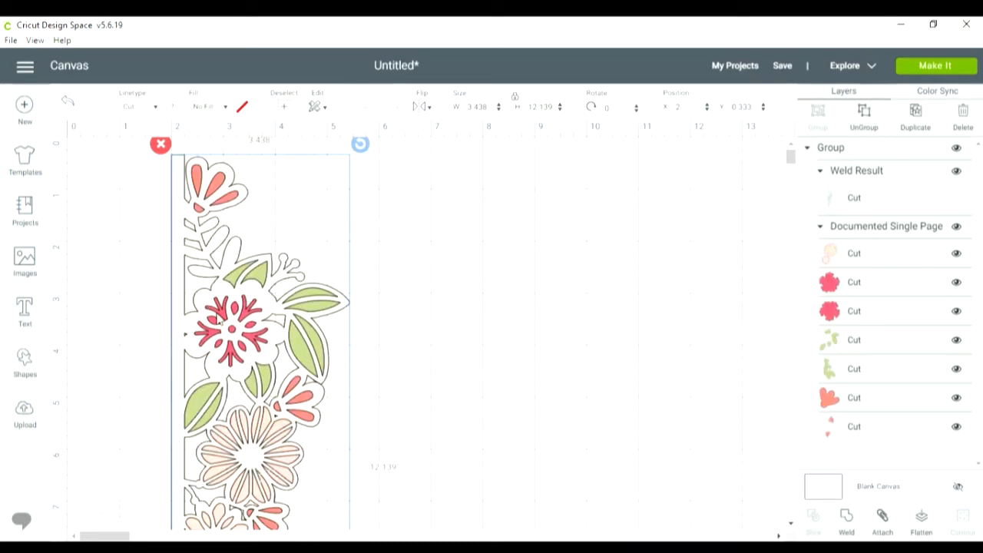
{"action": "left_click_drag", "start_coordinate": [260, 338], "coordinate": [742, 338]}
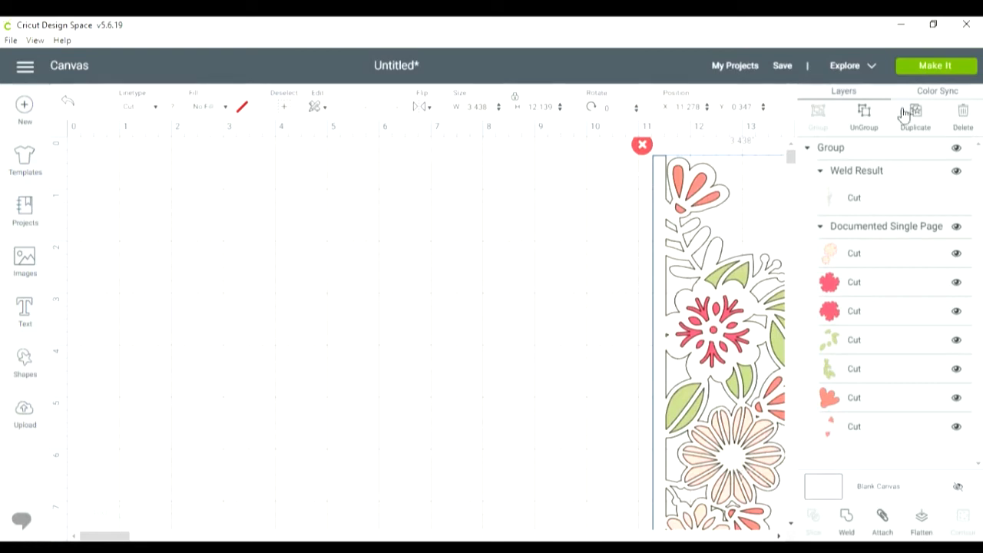
Duplicate the grouped border strip, flip the copy horizontally and place it on the opposite side of the canvas as the left side strip.
{"action": "left_click", "coordinate": [407, 240]}
{"action": "key", "text": "ctrl+a"}
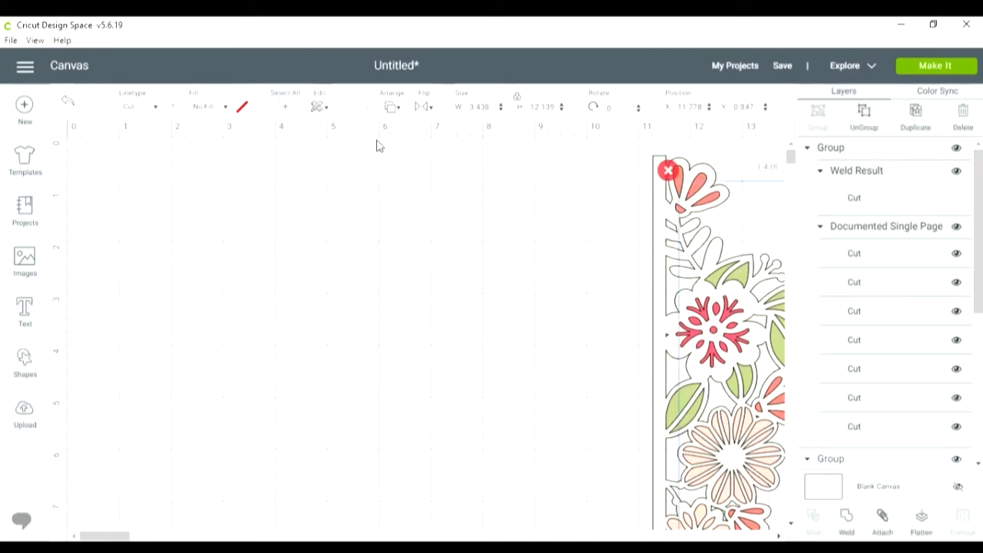
{"action": "left_click", "coordinate": [427, 110]}
{"action": "left_click", "coordinate": [472, 134]}
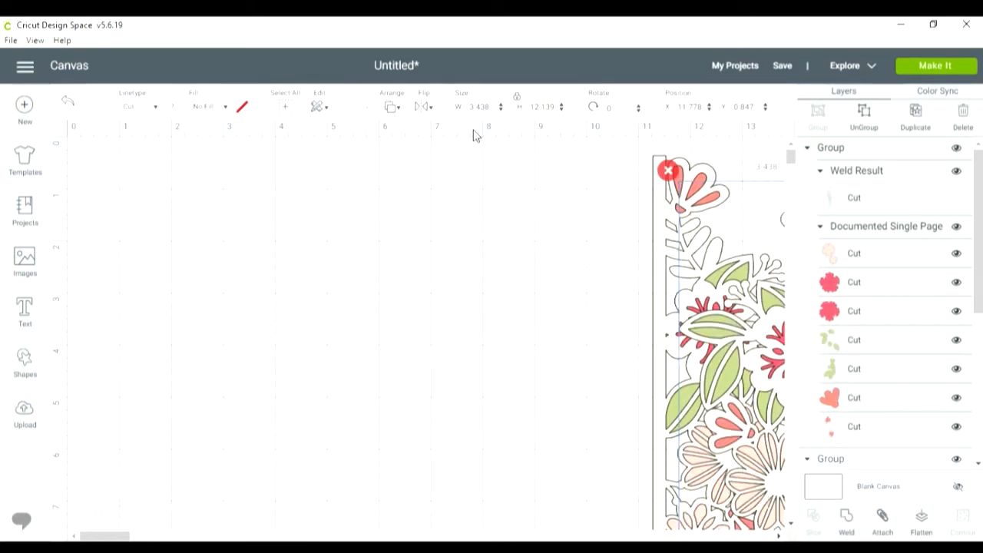
{"action": "left_click_drag", "start_coordinate": [714, 331], "coordinate": [100, 364]}
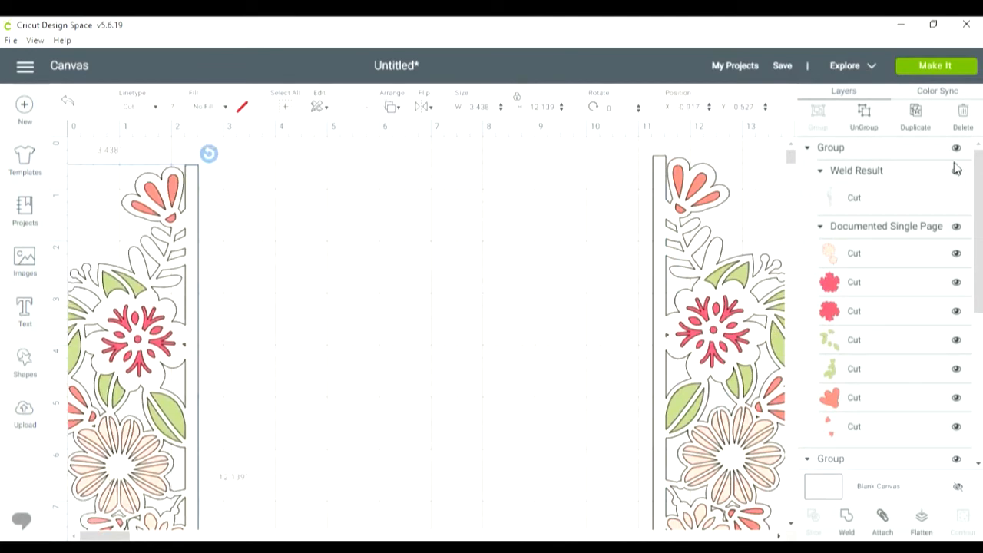
Duplicate the left border strip, rotate the copy 90 degrees and place it across the top at about X 1.056, Y 0.
{"action": "left_click", "coordinate": [916, 115]}
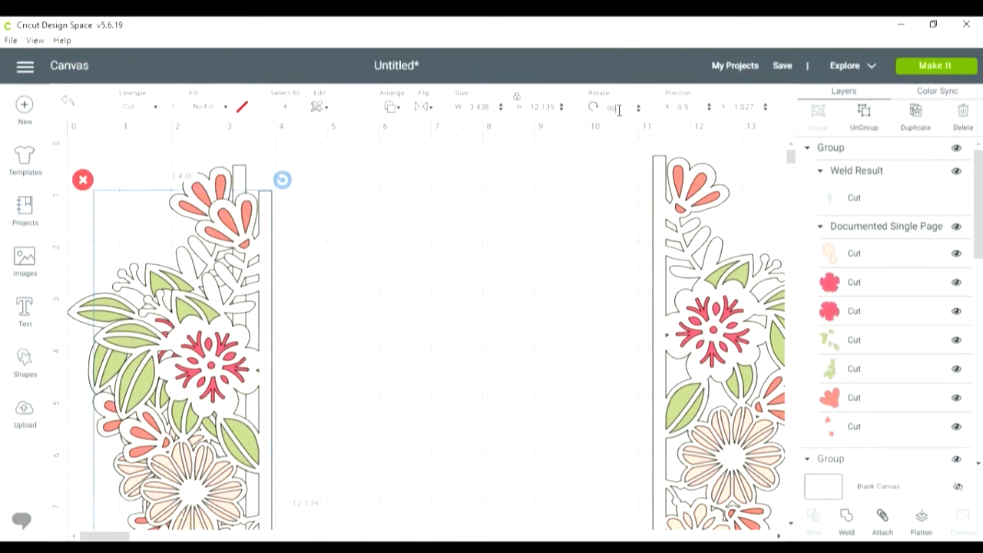
{"action": "key", "text": "Return"}
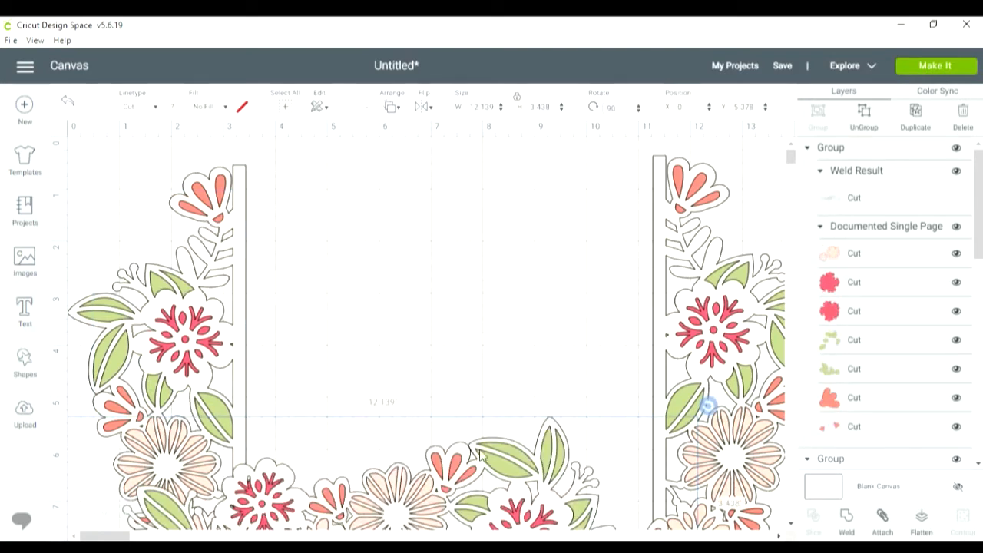
{"action": "left_click_drag", "start_coordinate": [486, 476], "coordinate": [549, 123]}
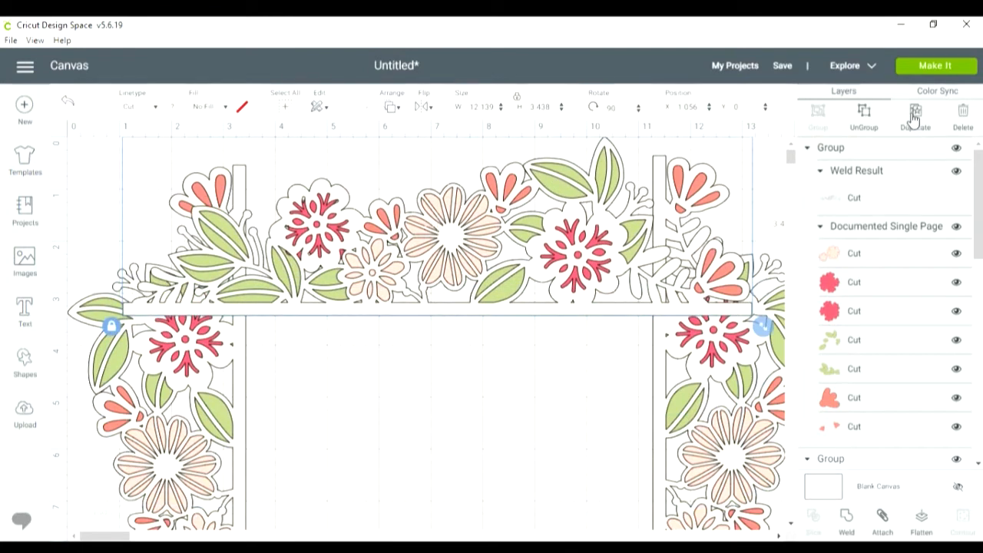
Duplicate the horizontal top strip, flip the copy vertically and place it below at about X 1.236, Y 5.833.
{"action": "left_click", "coordinate": [445, 380]}
{"action": "key", "text": "ctrl+v"}
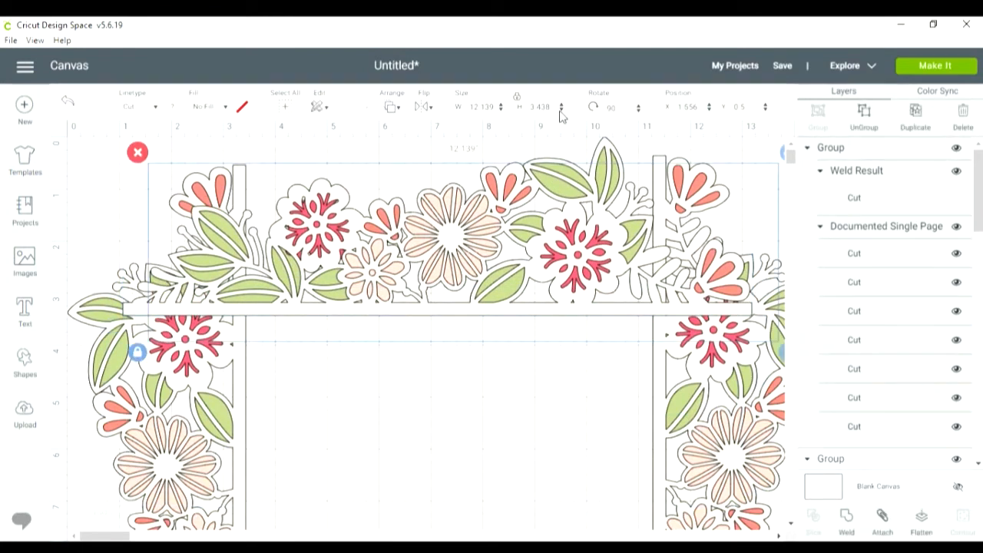
{"action": "left_click", "coordinate": [423, 106]}
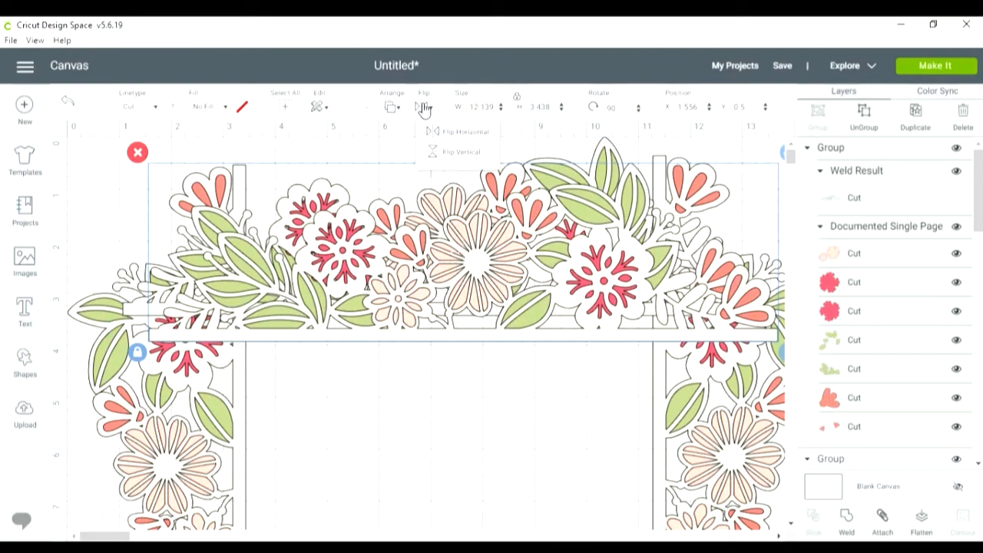
{"action": "left_click", "coordinate": [439, 153]}
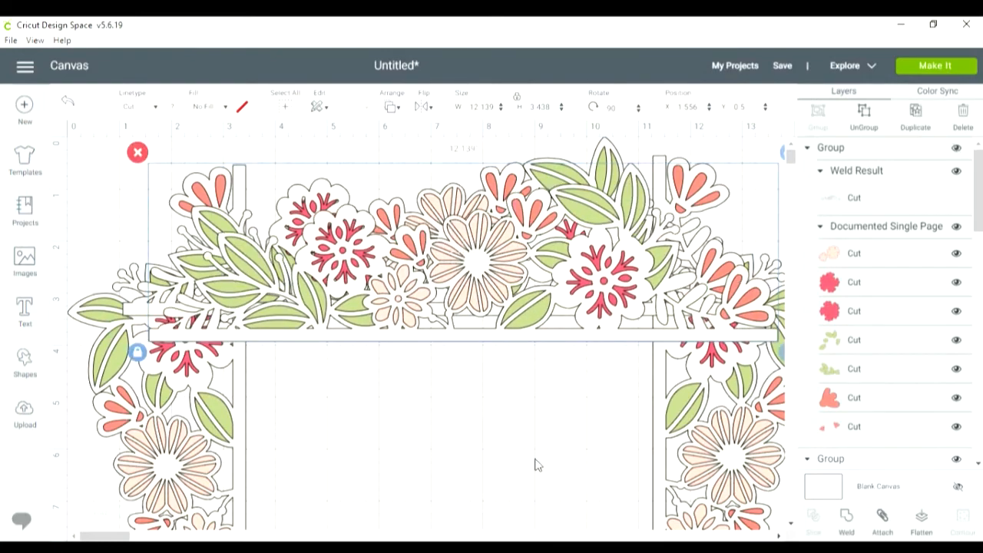
{"action": "left_click_drag", "start_coordinate": [572, 286], "coordinate": [555, 550]}
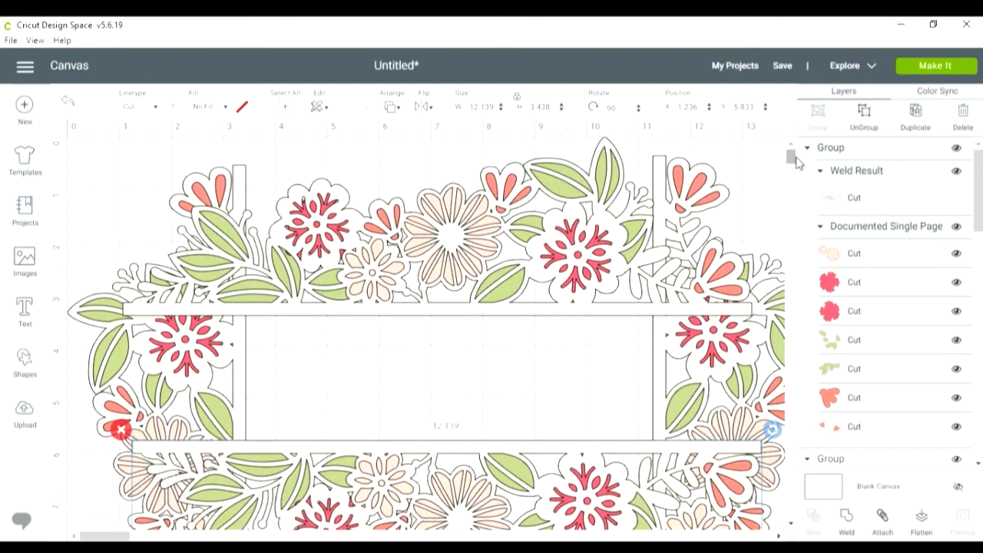
Shift the top strip to about X 2.833, Y 0.056 and align the right strip with its right end at about X 14.667, Y 3.254.
{"action": "left_click_drag", "start_coordinate": [791, 157], "coordinate": [795, 171]}
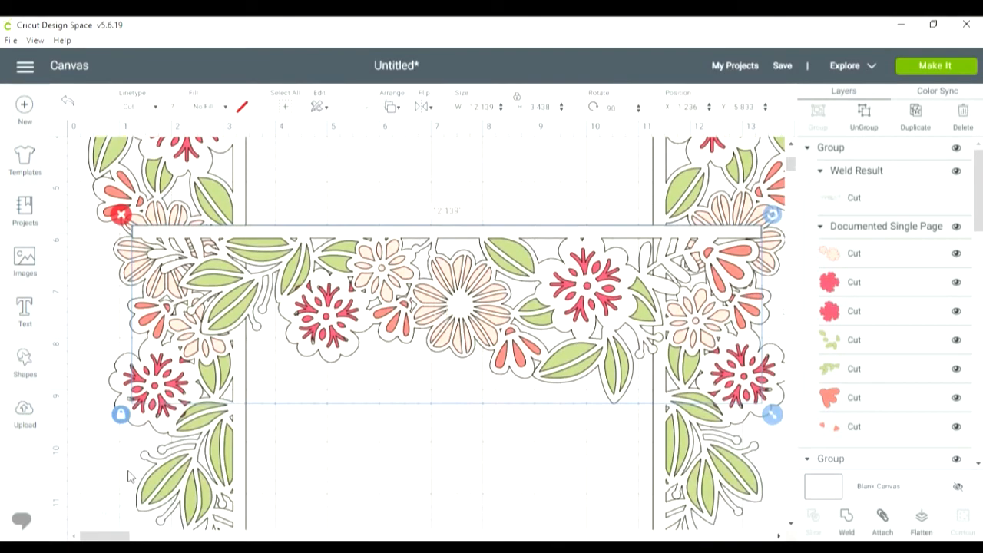
{"action": "left_click", "coordinate": [77, 512]}
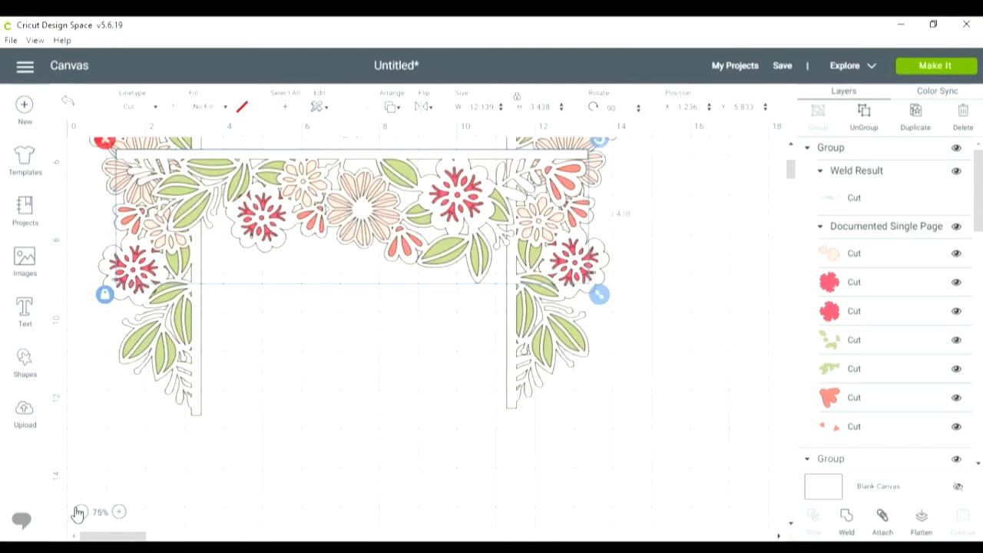
{"action": "left_click_drag", "start_coordinate": [791, 173], "coordinate": [792, 159]}
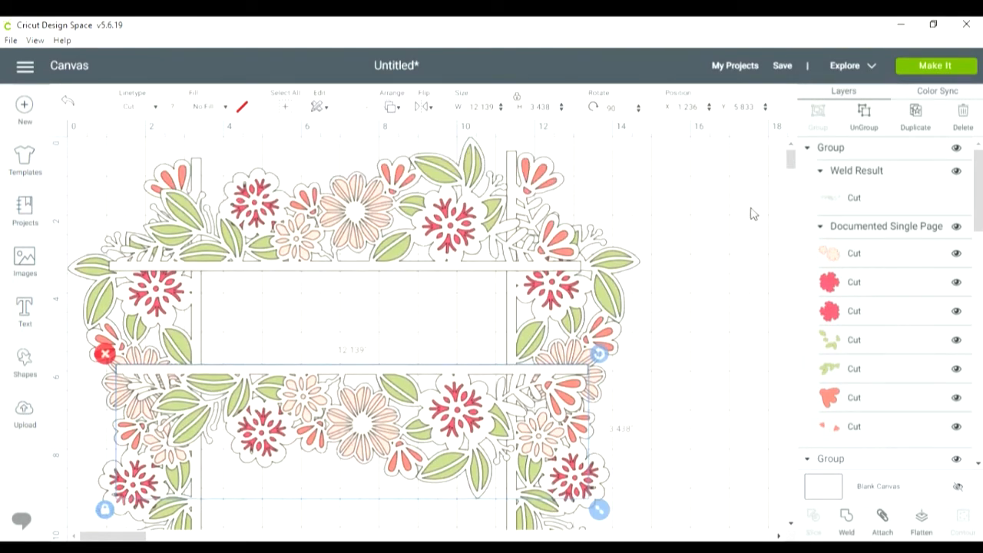
{"action": "left_click_drag", "start_coordinate": [510, 328], "coordinate": [582, 448]}
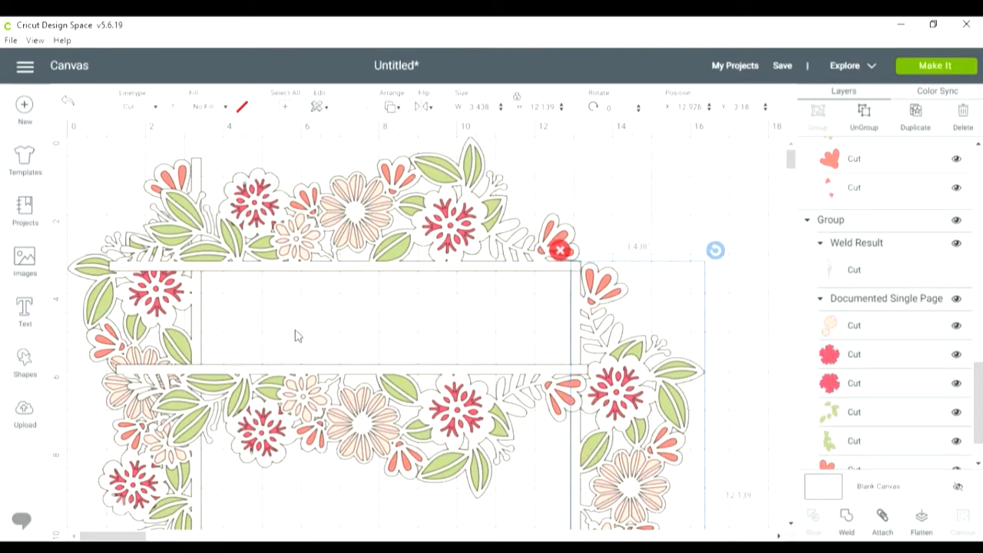
{"action": "left_click_drag", "start_coordinate": [408, 261], "coordinate": [501, 257]}
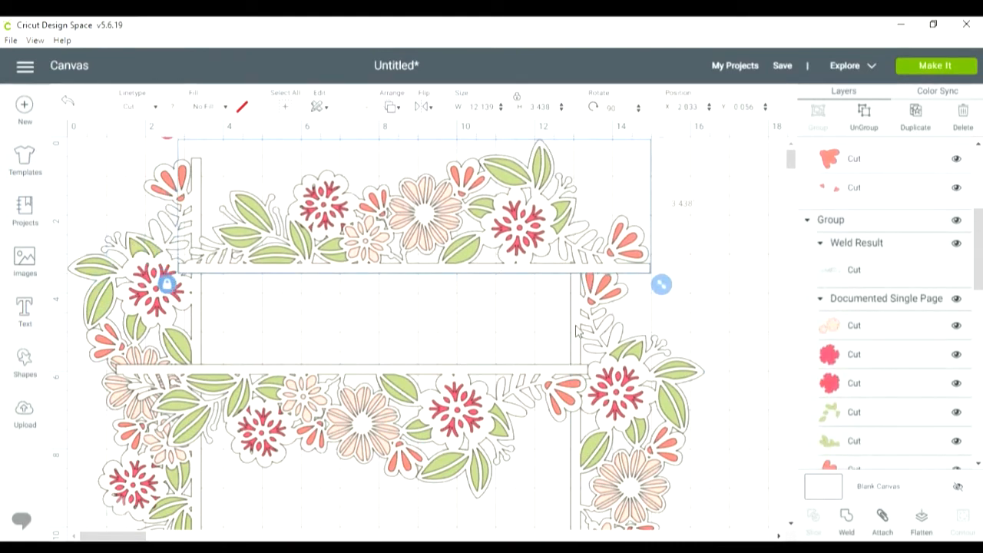
{"action": "left_click_drag", "start_coordinate": [594, 343], "coordinate": [639, 330]}
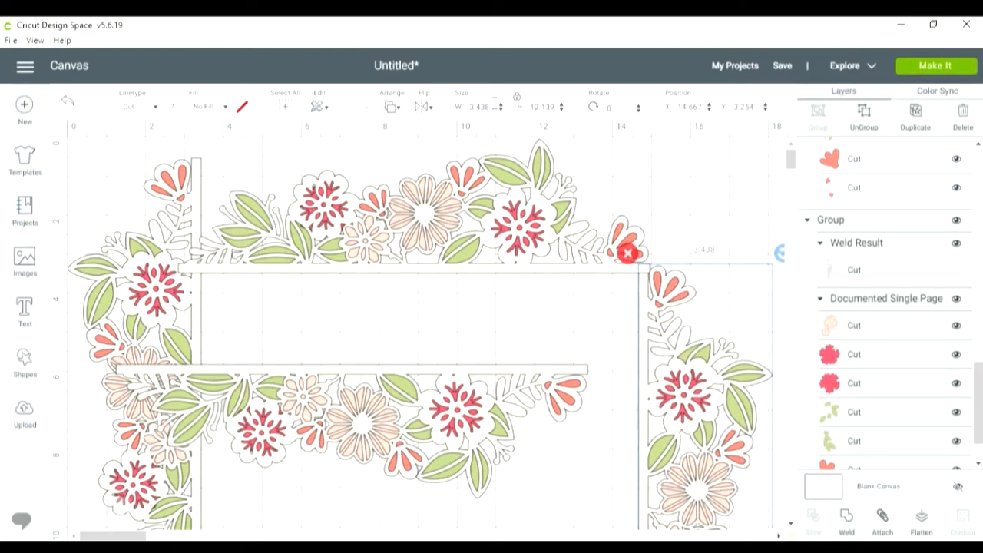
Send the right strip to the front and nudge it to about X 14.704 to refine the corner overlap.
{"action": "left_click", "coordinate": [392, 107]}
{"action": "left_click", "coordinate": [419, 193]}
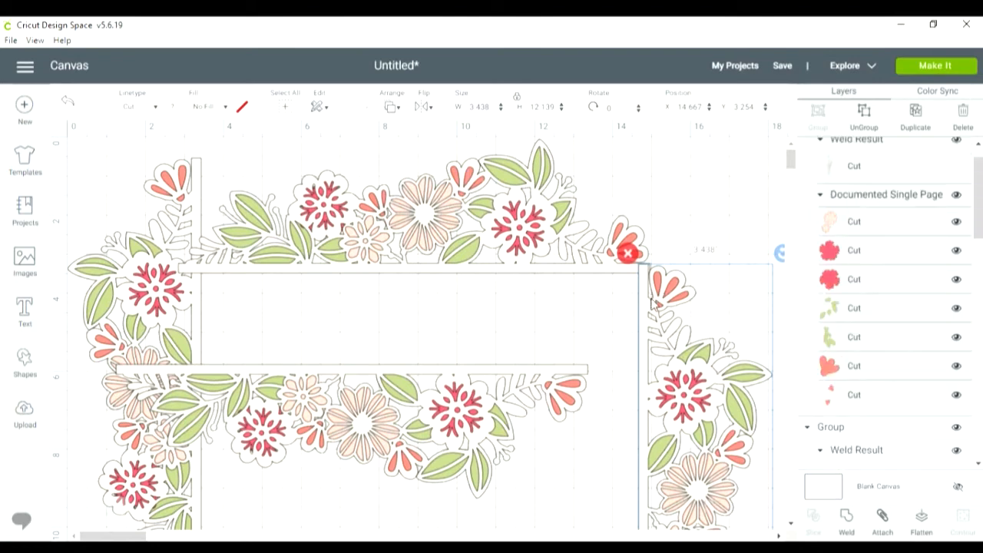
{"action": "left_click_drag", "start_coordinate": [651, 302], "coordinate": [653, 301]}
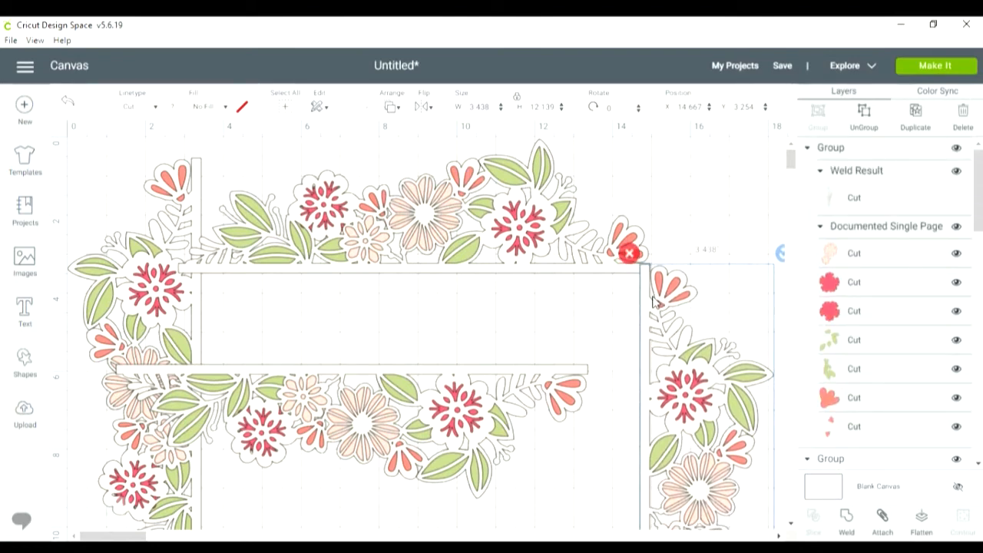
{"action": "left_click_drag", "start_coordinate": [653, 302], "coordinate": [655, 302]}
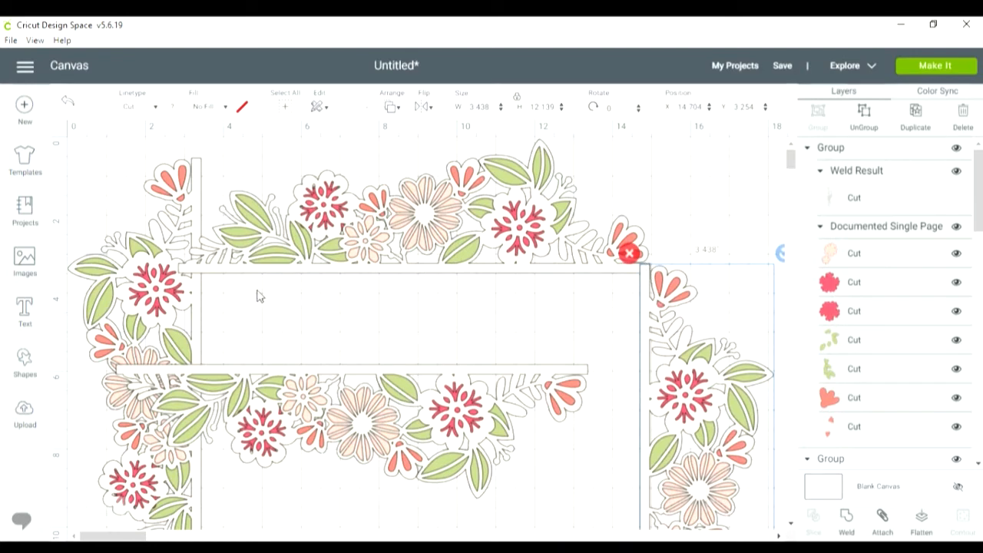
Lower the bottom strip, align the left strip with the top strip's left end at X 0, Y 3.286, and send the left strip to the front.
{"action": "left_click_drag", "start_coordinate": [249, 370], "coordinate": [250, 417]}
{"action": "left_click_drag", "start_coordinate": [203, 277], "coordinate": [204, 393]}
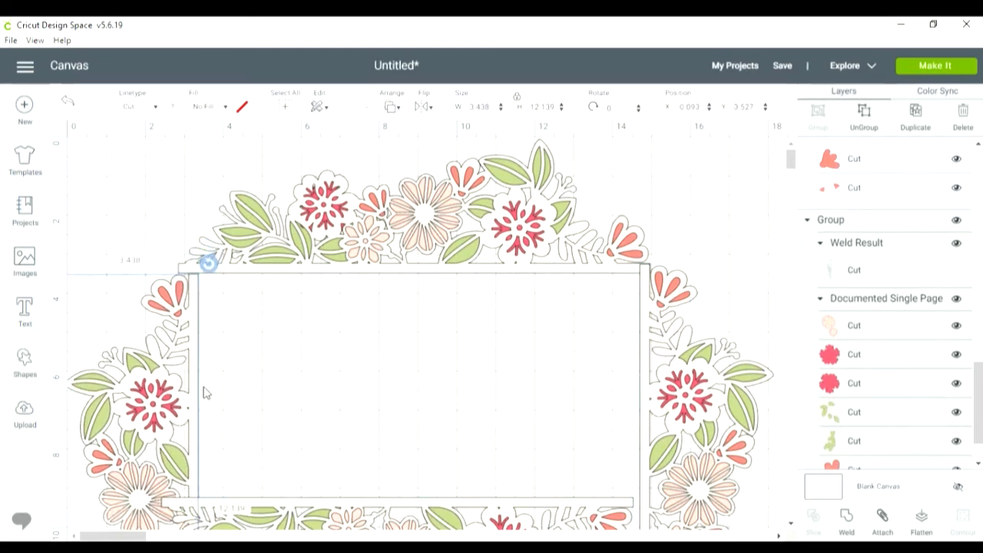
{"action": "mouse_move", "coordinate": [202, 358]}
{"action": "left_mouse_down"}
{"action": "mouse_move", "coordinate": [177, 350]}
{"action": "mouse_move", "coordinate": [192, 347]}
{"action": "left_mouse_up"}
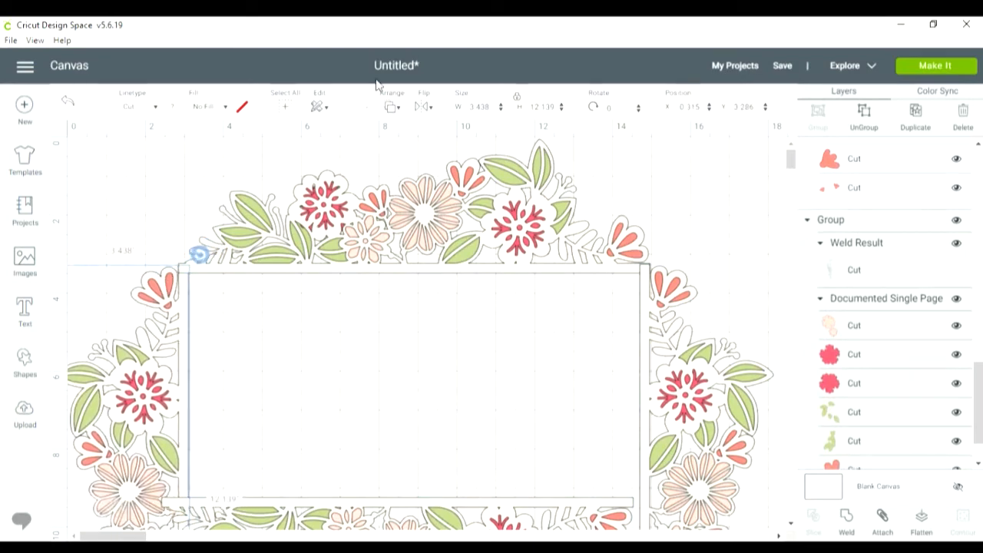
{"action": "left_click", "coordinate": [389, 107]}
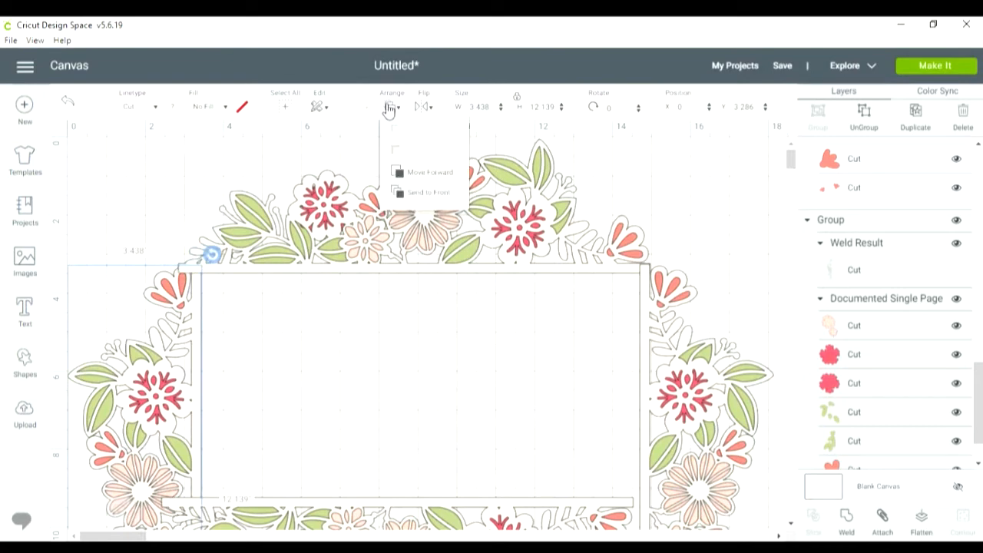
{"action": "left_click", "coordinate": [411, 193]}
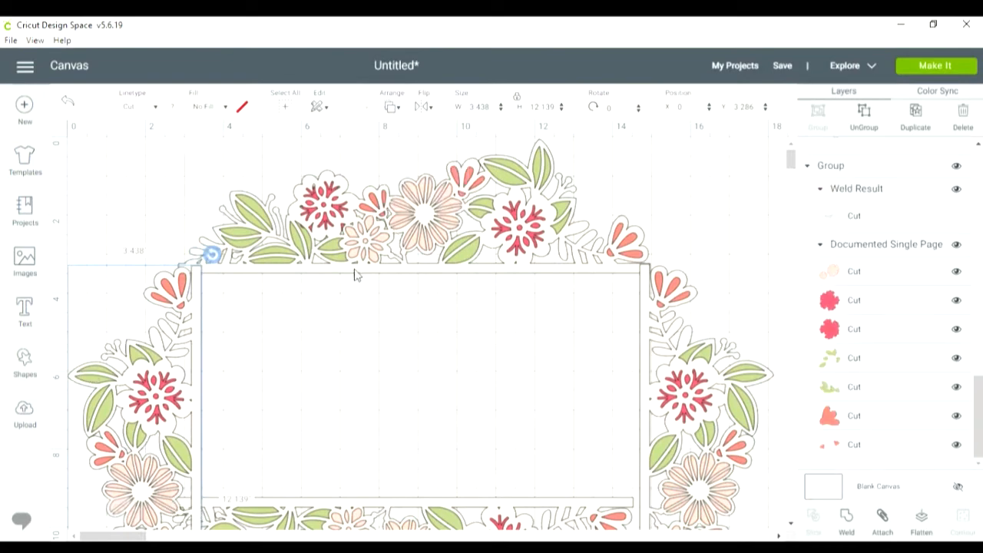
Reposition the top strip at about X 3.222, Y 0.167 so its straight edge overlaps the left strip's upper corner.
{"action": "mouse_move", "coordinate": [355, 275]}
{"action": "left_mouse_down"}
{"action": "mouse_move", "coordinate": [384, 274]}
{"action": "mouse_move", "coordinate": [374, 279]}
{"action": "left_mouse_up"}
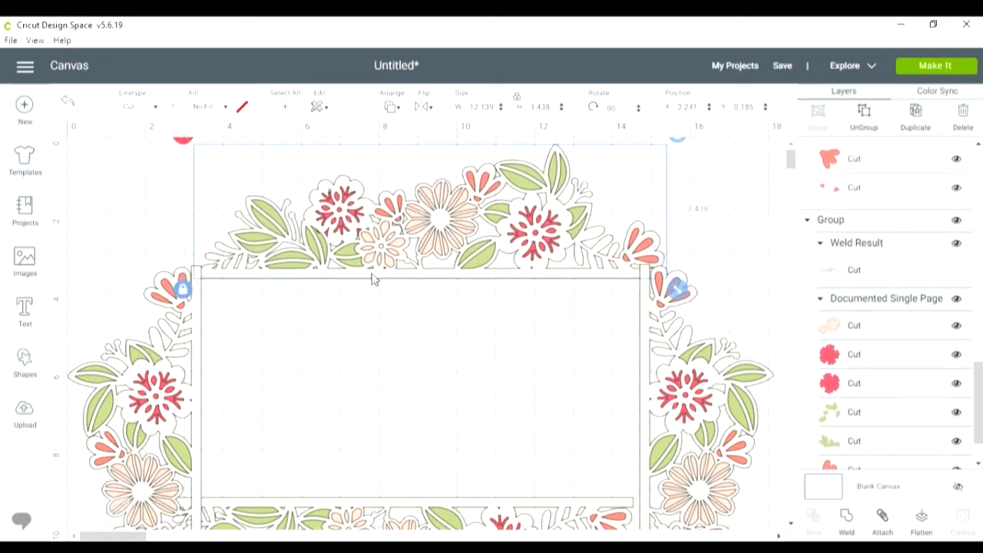
{"action": "left_click_drag", "start_coordinate": [371, 281], "coordinate": [371, 277]}
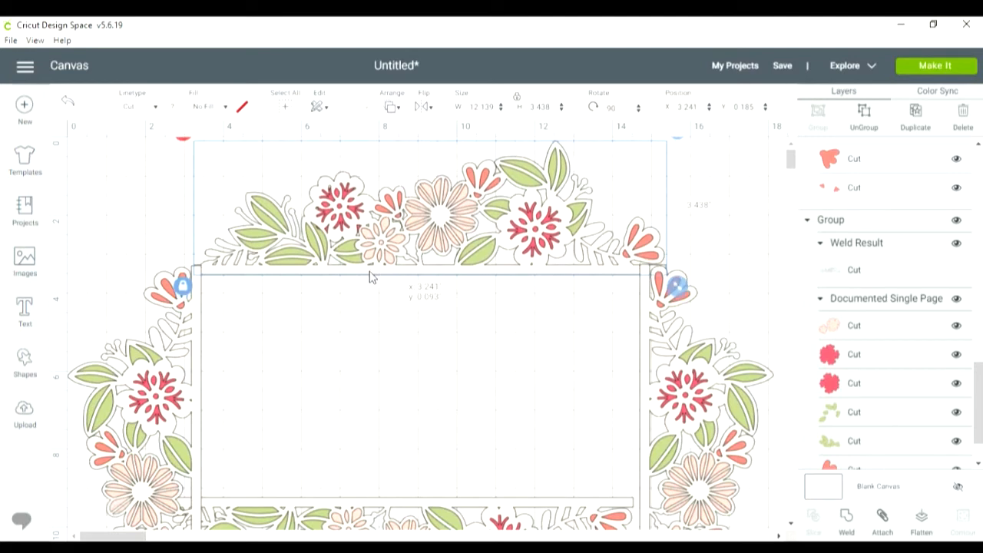
{"action": "left_click_drag", "start_coordinate": [371, 277], "coordinate": [368, 279]}
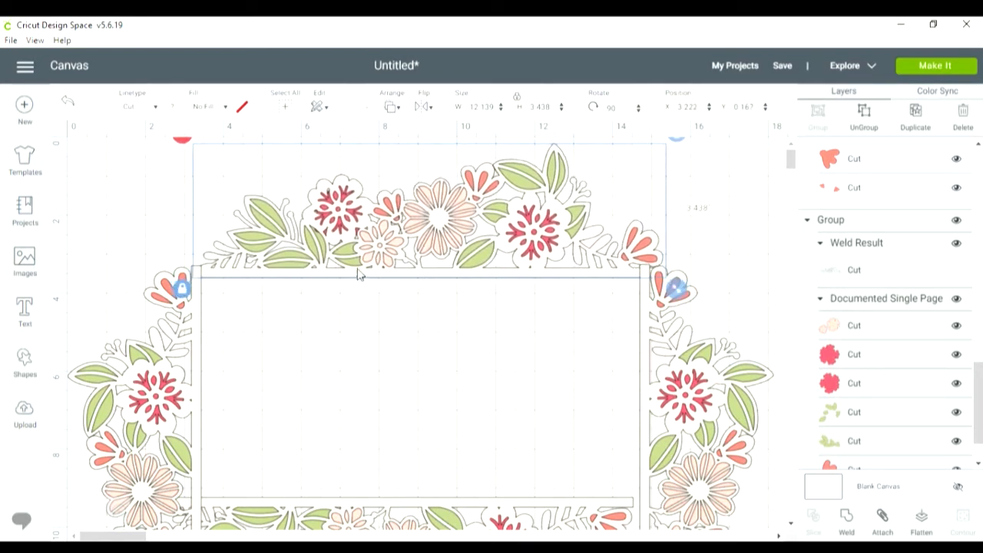
Align the right strip's upper corner with the end of the top strip at about X 15.139, Y 3.324 and keep it selected.
{"action": "left_click_drag", "start_coordinate": [645, 311], "coordinate": [660, 317]}
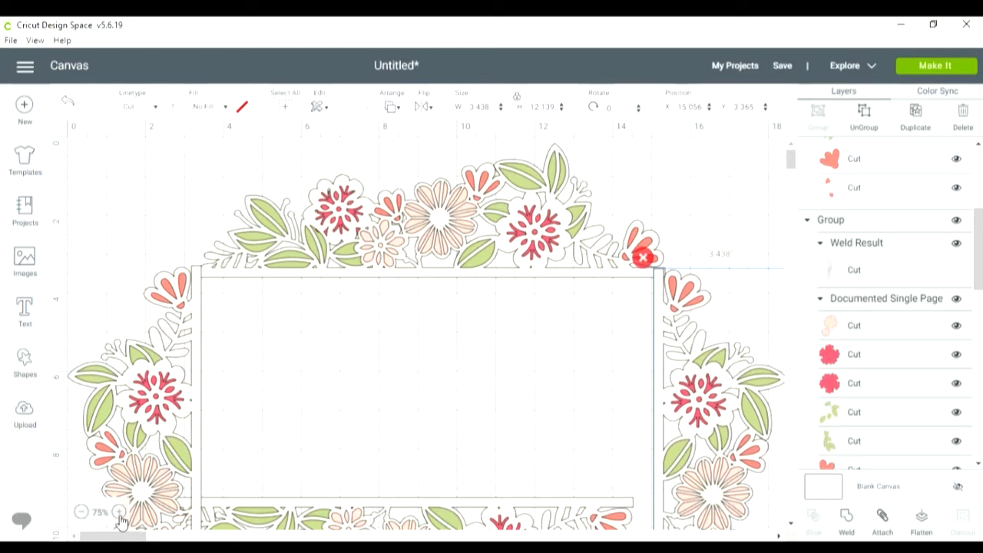
{"action": "scroll", "coordinate": [290, 338], "scroll_direction": "up", "scroll_amount": 1}
{"action": "scroll", "coordinate": [294, 338], "scroll_direction": "right", "scroll_amount": 8}
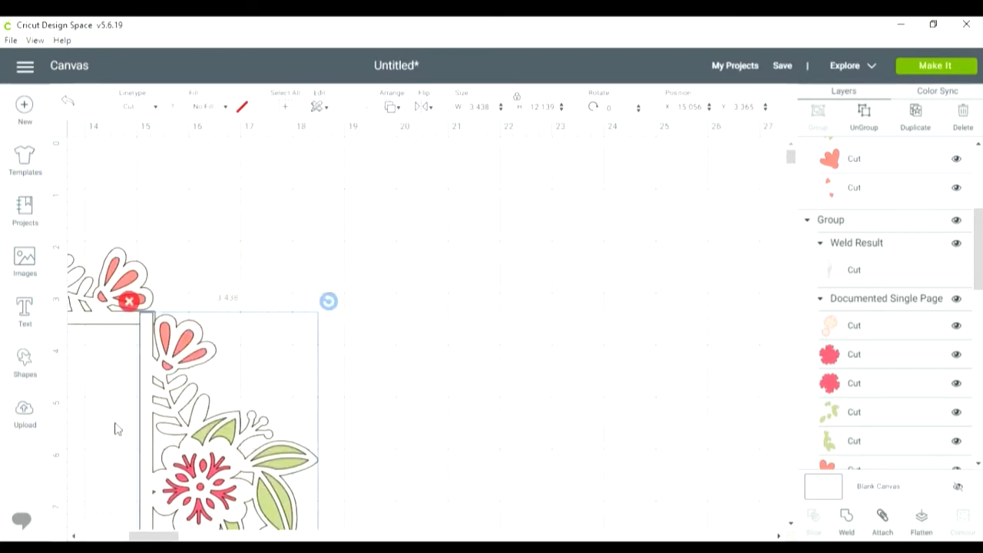
{"action": "scroll", "coordinate": [452, 434], "scroll_direction": "left", "scroll_amount": 6}
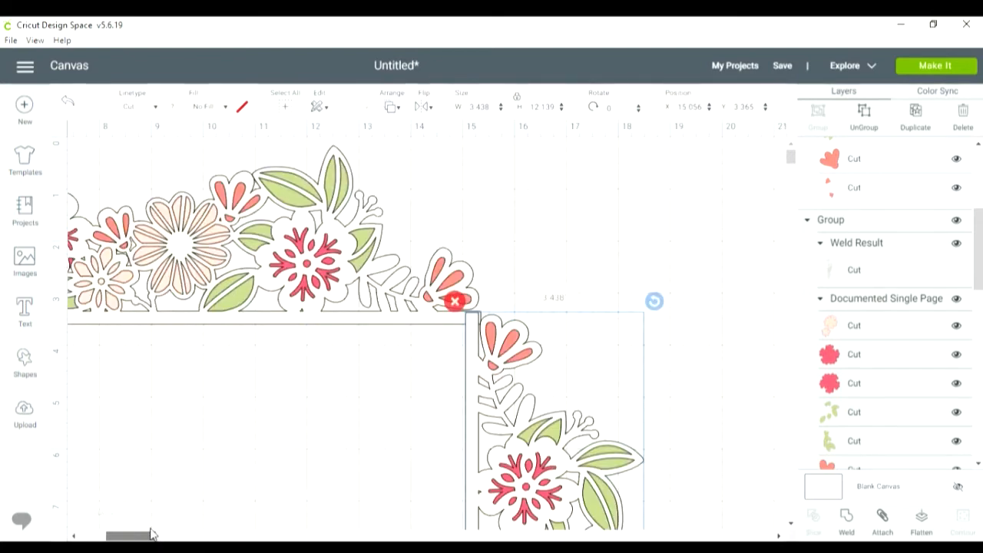
{"action": "left_click_drag", "start_coordinate": [469, 359], "coordinate": [474, 357]}
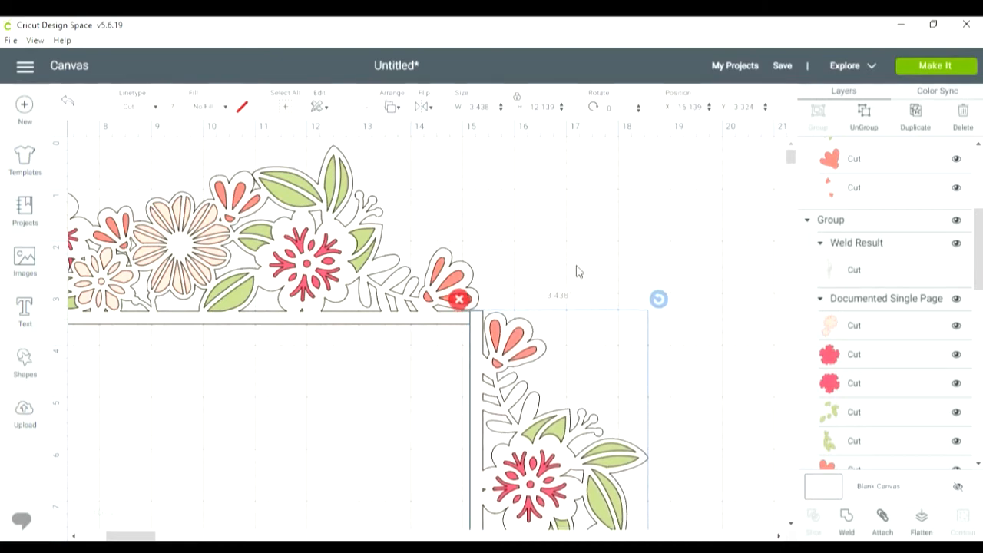
{"action": "left_click", "coordinate": [577, 272]}
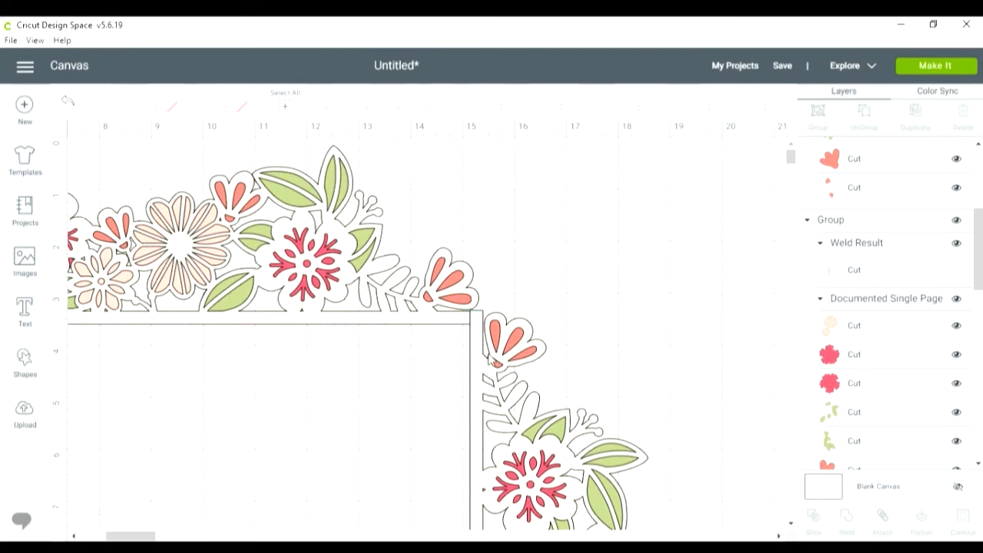
{"action": "left_click", "coordinate": [482, 351]}
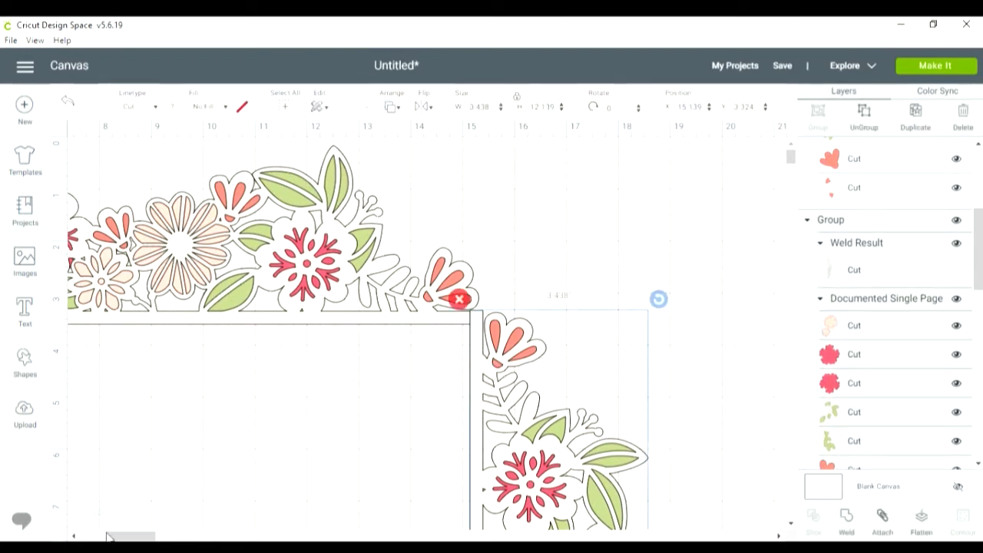
Nudge the right strip to about X 15.106, Y 3.357 and the left strip to about X 0.022, Y 3.342 to fit the upper corners.
{"action": "left_click", "coordinate": [125, 513]}
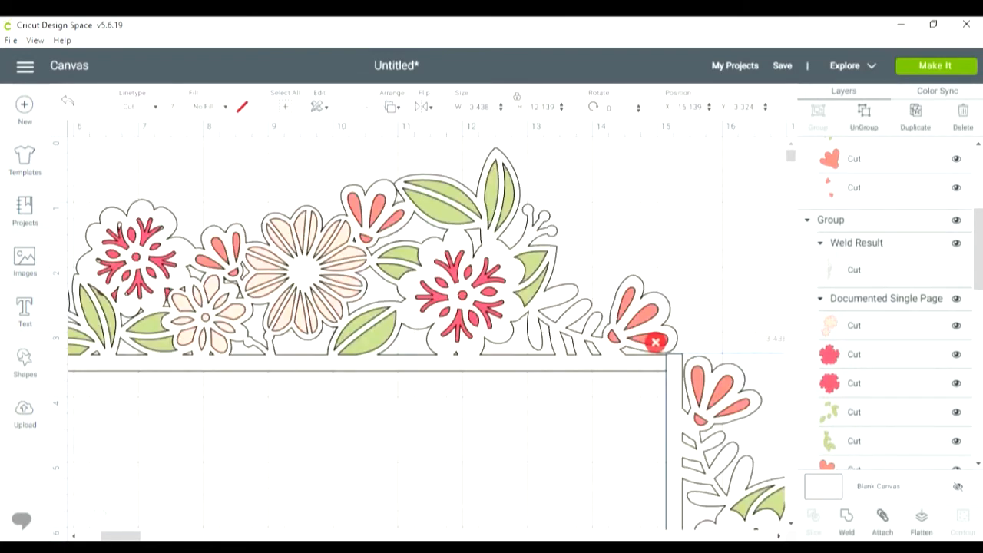
{"action": "left_click_drag", "start_coordinate": [666, 371], "coordinate": [669, 375]}
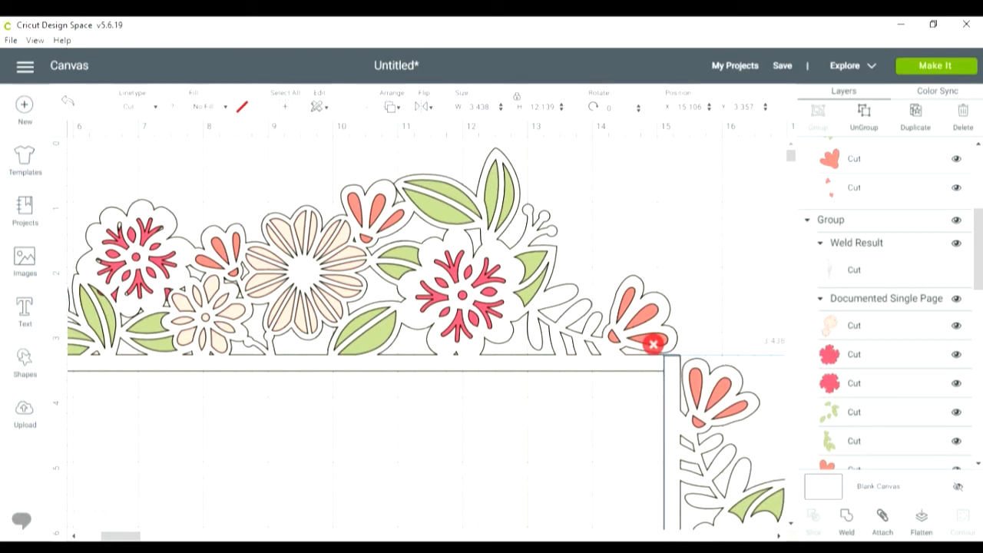
{"action": "left_click_drag", "start_coordinate": [119, 534], "coordinate": [98, 534]}
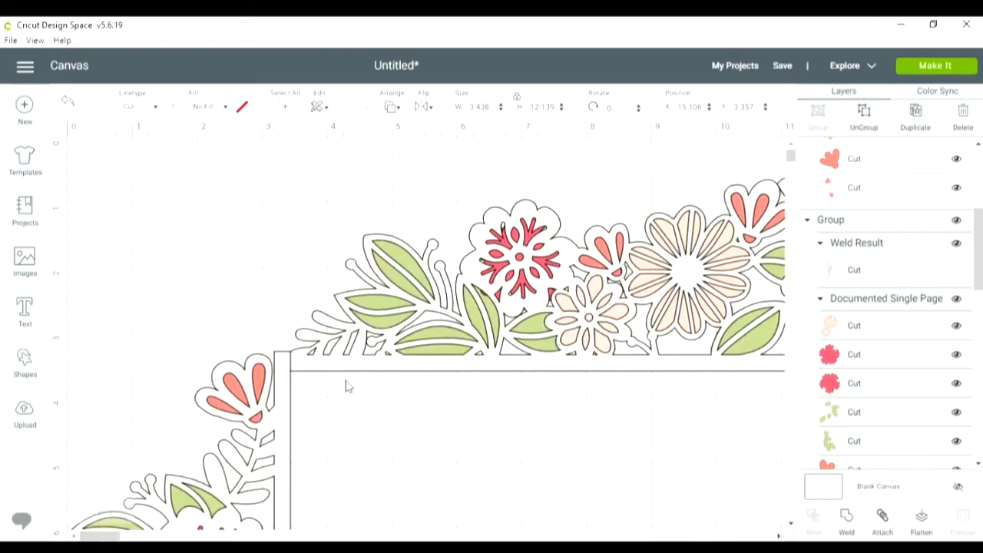
{"action": "left_click_drag", "start_coordinate": [285, 378], "coordinate": [293, 386]}
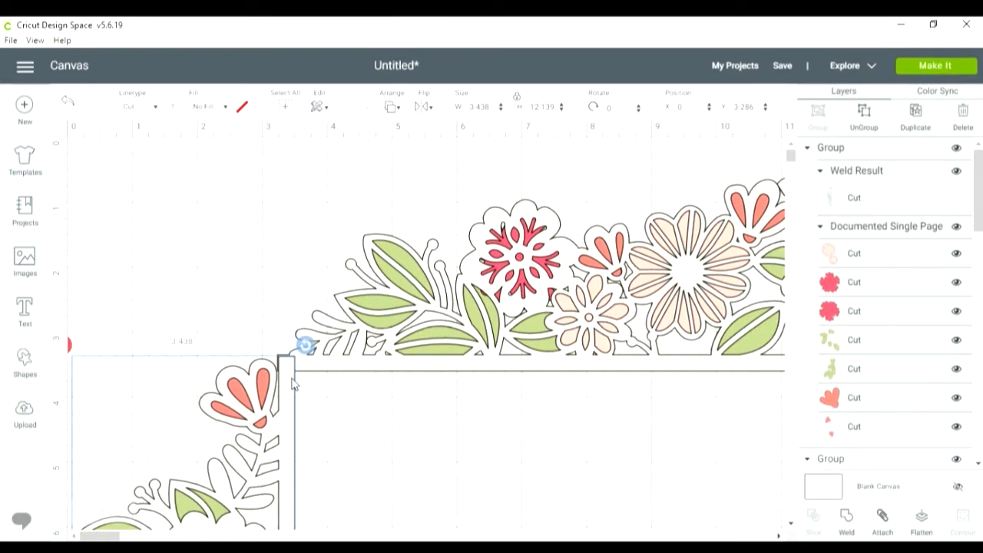
{"action": "mouse_move", "coordinate": [293, 384]}
{"action": "left_mouse_down"}
{"action": "mouse_move", "coordinate": [278, 381]}
{"action": "mouse_move", "coordinate": [283, 373]}
{"action": "left_mouse_up"}
{"action": "left_click_drag", "start_coordinate": [282, 375], "coordinate": [283, 373]}
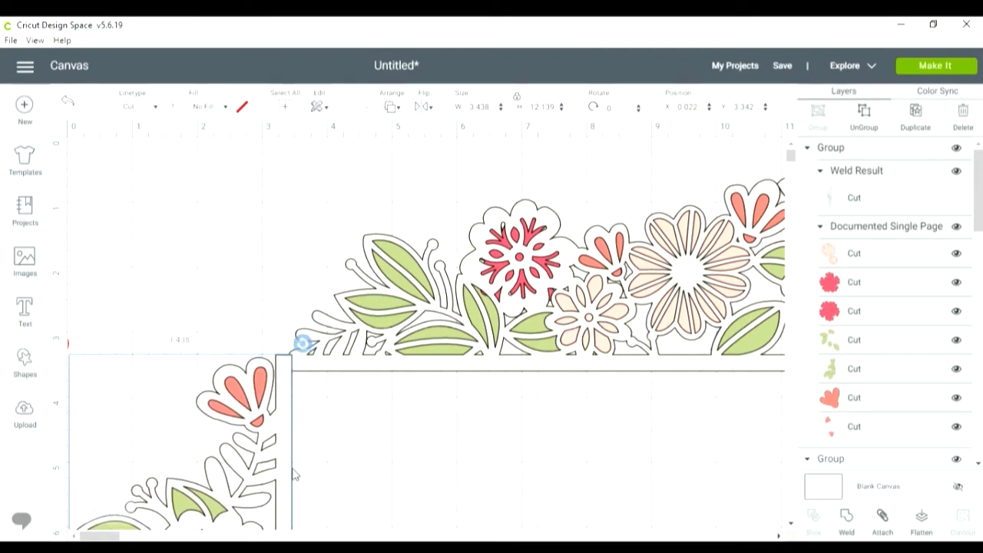
{"action": "left_click", "coordinate": [416, 430]}
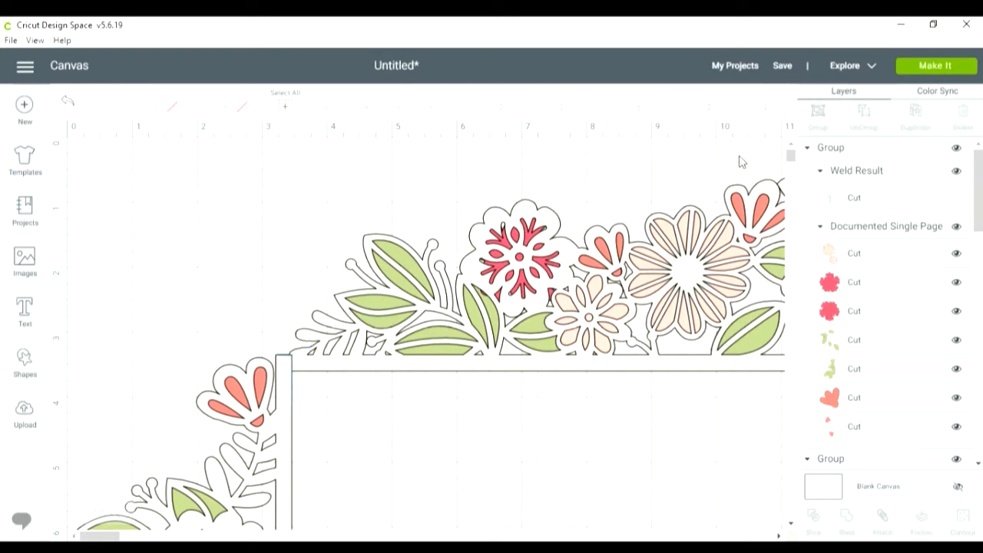
Move the bottom strip down to about X 3.203, Y 15.185 so its straight edge overlaps the left strip's lower end.
{"action": "left_click_drag", "start_coordinate": [790, 158], "coordinate": [791, 180]}
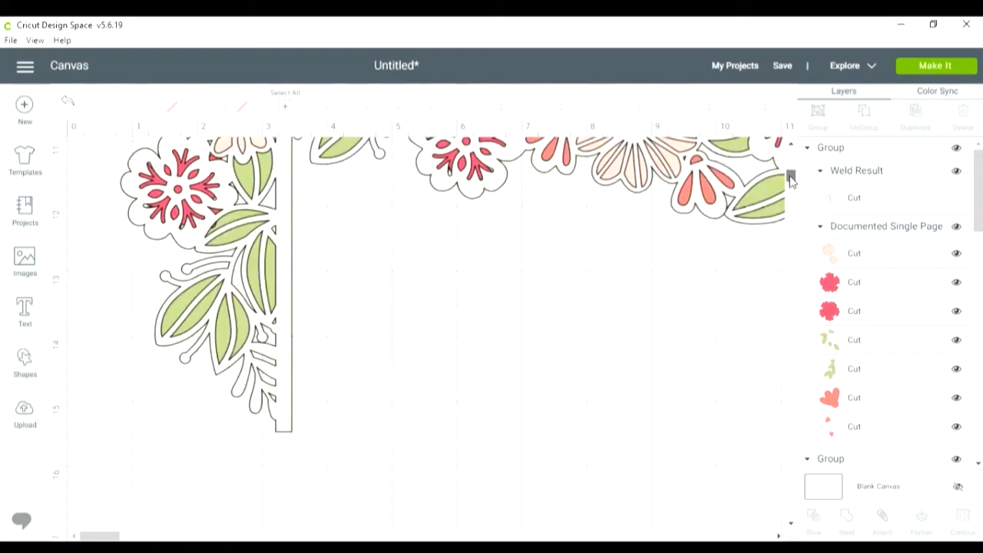
{"action": "left_click_drag", "start_coordinate": [467, 284], "coordinate": [499, 384]}
{"action": "left_click_drag", "start_coordinate": [484, 305], "coordinate": [487, 340]}
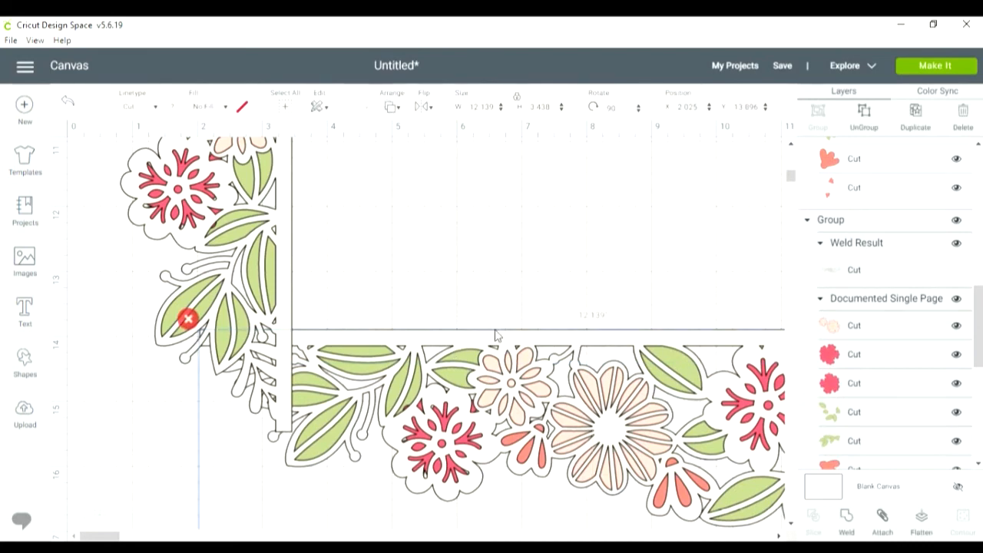
{"action": "left_click_drag", "start_coordinate": [499, 338], "coordinate": [571, 428]}
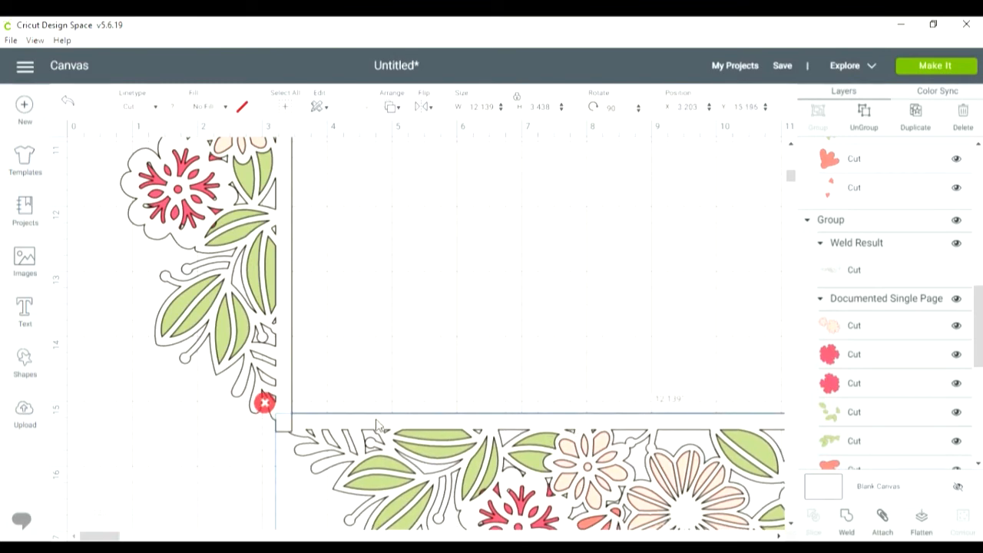
Lower the bottom strip slightly to Y 15.23 so its straight edge fits the ends of both side strips.
{"action": "left_click_drag", "start_coordinate": [108, 536], "coordinate": [167, 537]}
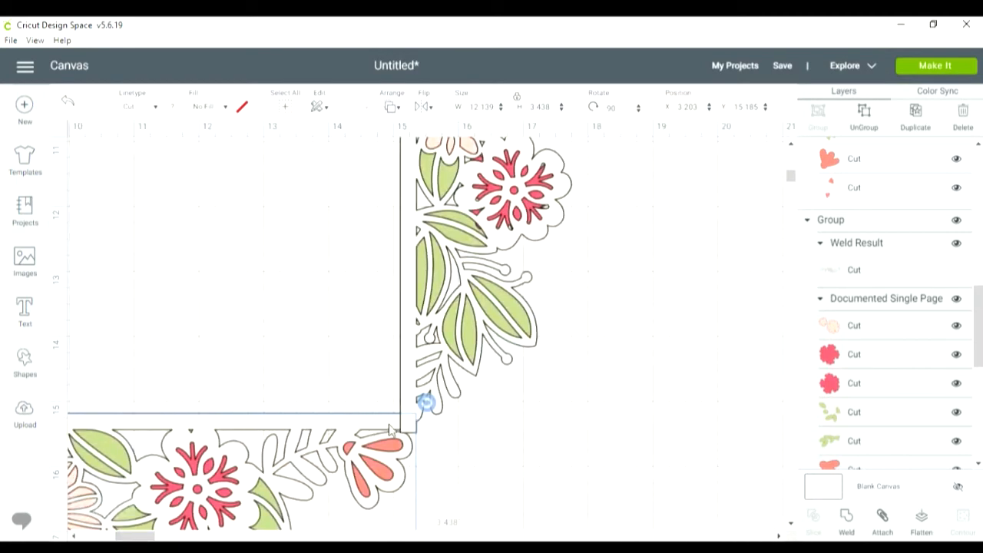
{"action": "left_click_drag", "start_coordinate": [390, 430], "coordinate": [390, 435]}
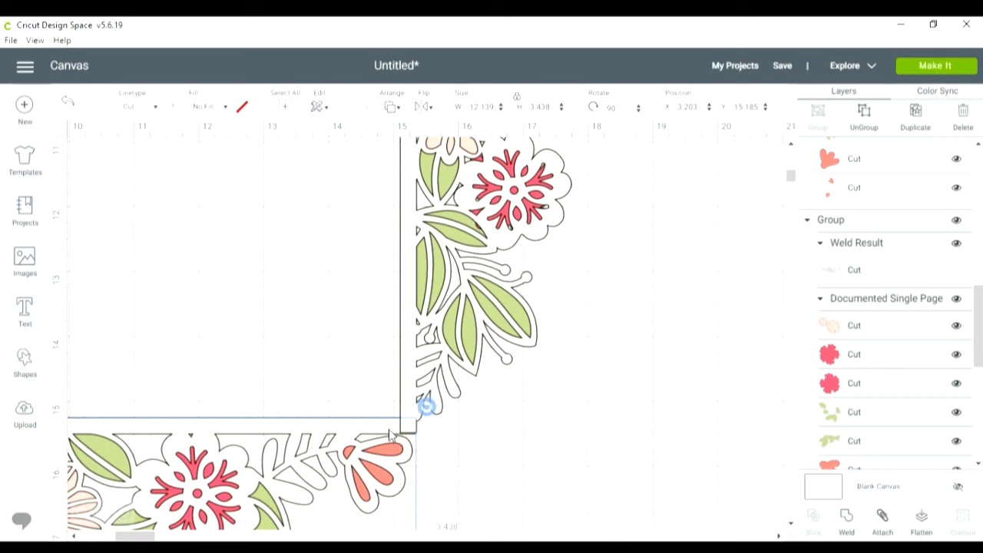
{"action": "left_click_drag", "start_coordinate": [390, 433], "coordinate": [390, 433]}
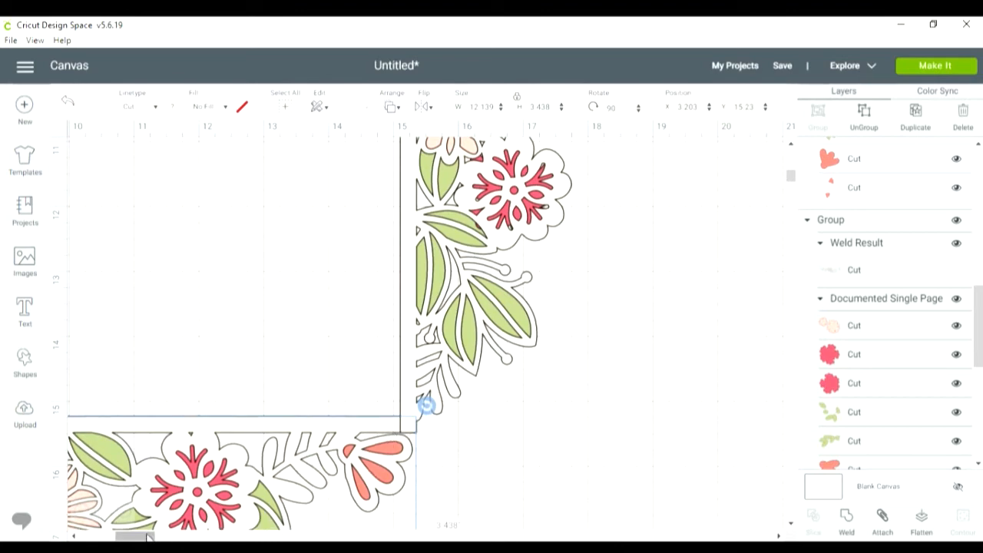
{"action": "left_click_drag", "start_coordinate": [137, 535], "coordinate": [107, 536]}
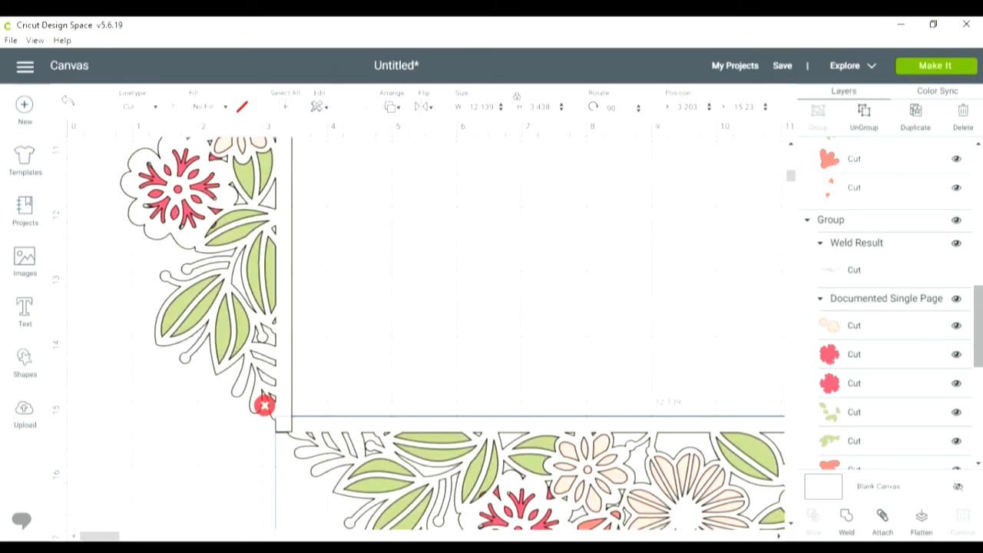
Select the Weld Result outline layers of all four strips and weld them into a single frame outline.
{"action": "left_click_drag", "start_coordinate": [980, 335], "coordinate": [979, 253]}
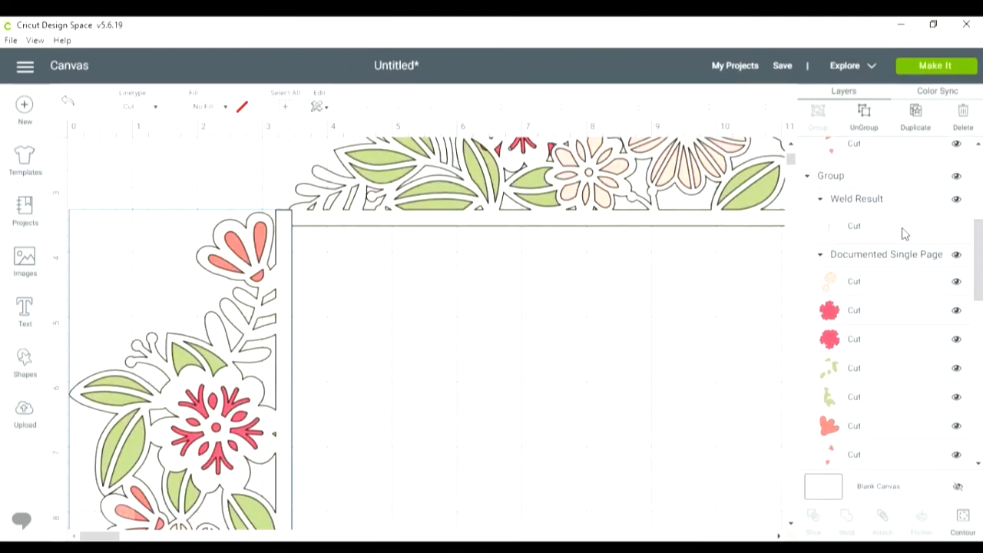
{"action": "left_click_drag", "start_coordinate": [980, 230], "coordinate": [980, 298]}
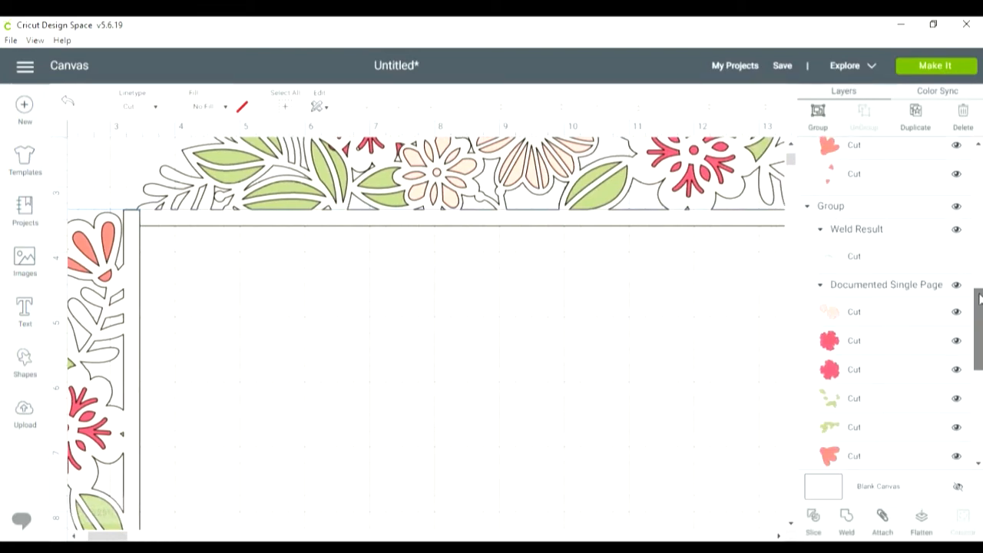
{"action": "left_click", "coordinate": [902, 256]}
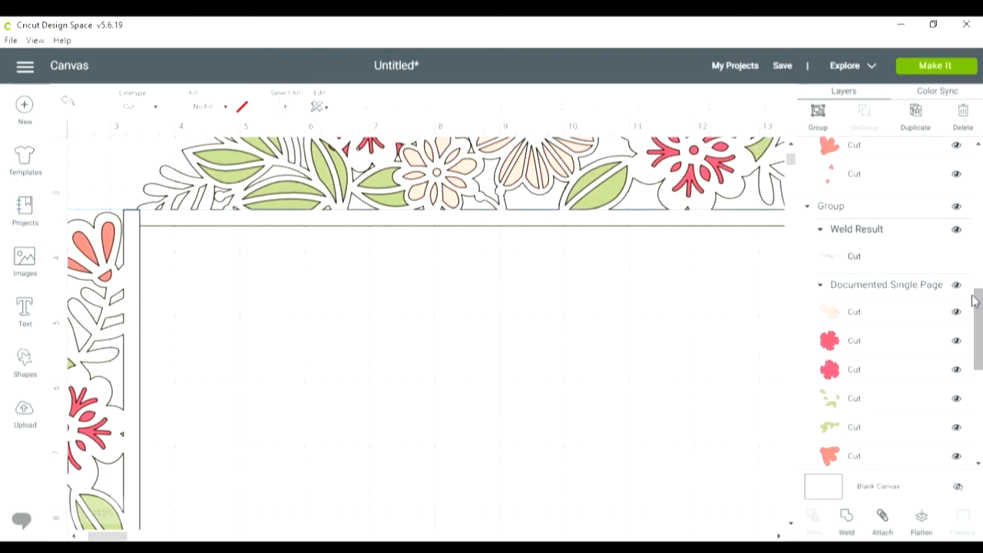
{"action": "left_click_drag", "start_coordinate": [979, 307], "coordinate": [979, 396]}
{"action": "left_click", "coordinate": [882, 264]}
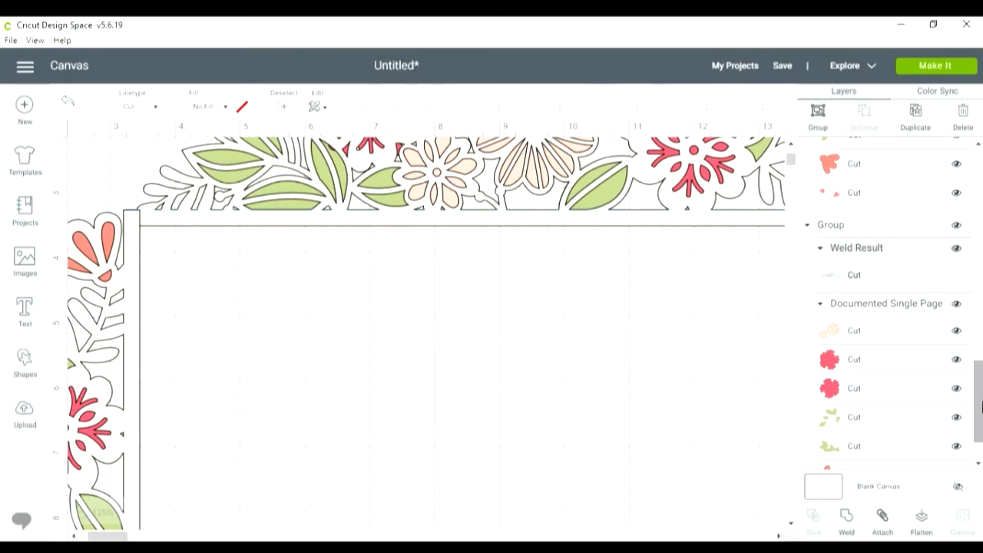
{"action": "left_click", "coordinate": [849, 524]}
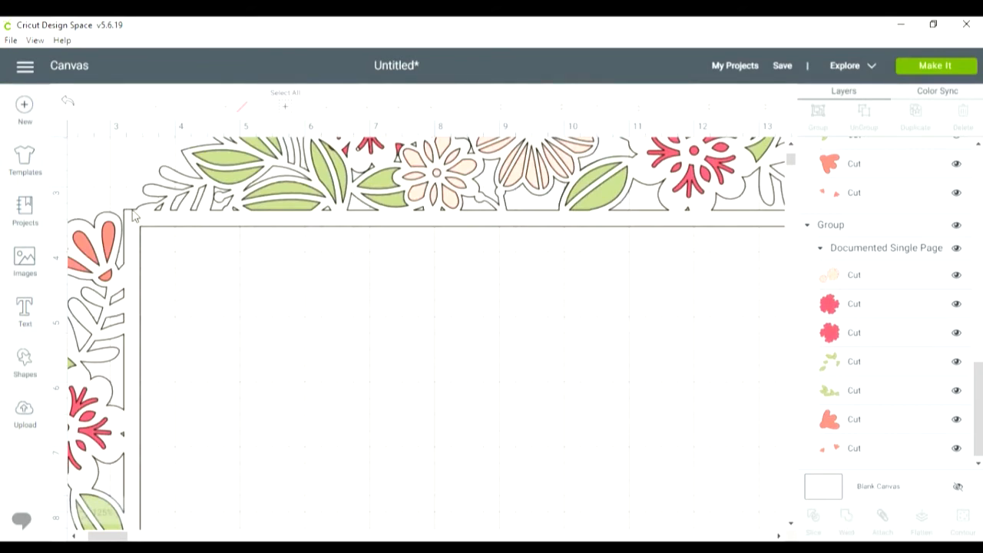
Examine the welded outline at the frame's corners, and then the overall shape of the whole frame.
{"action": "mouse_move", "coordinate": [108, 536]}
{"action": "left_mouse_down"}
{"action": "mouse_move", "coordinate": [138, 537]}
{"action": "mouse_move", "coordinate": [107, 537]}
{"action": "left_mouse_up"}
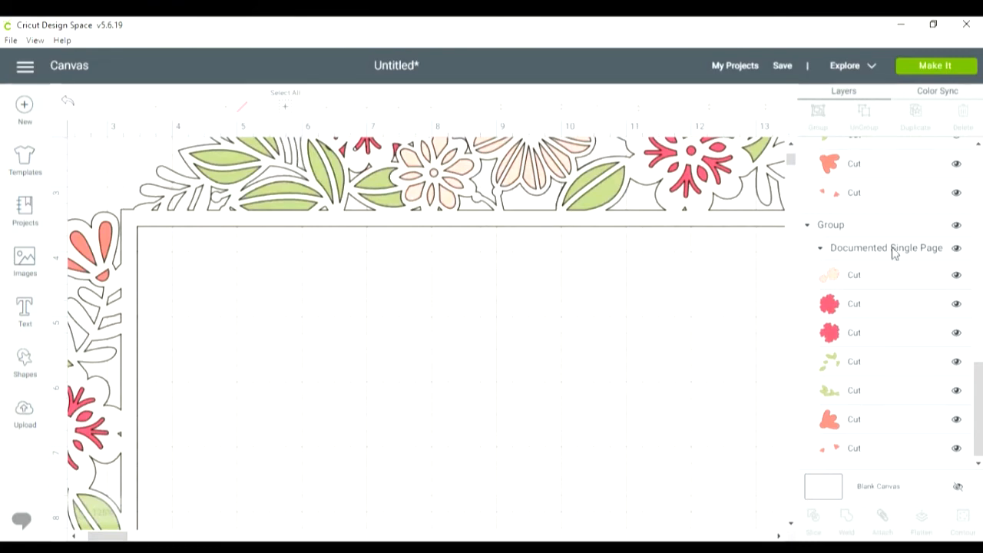
{"action": "left_click_drag", "start_coordinate": [795, 161], "coordinate": [795, 178]}
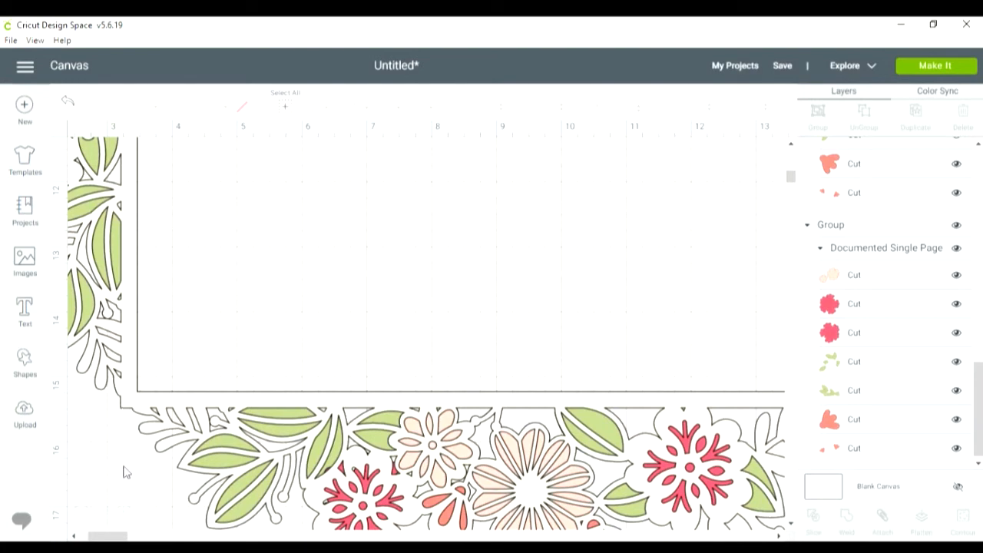
{"action": "left_click_drag", "start_coordinate": [122, 536], "coordinate": [153, 539]}
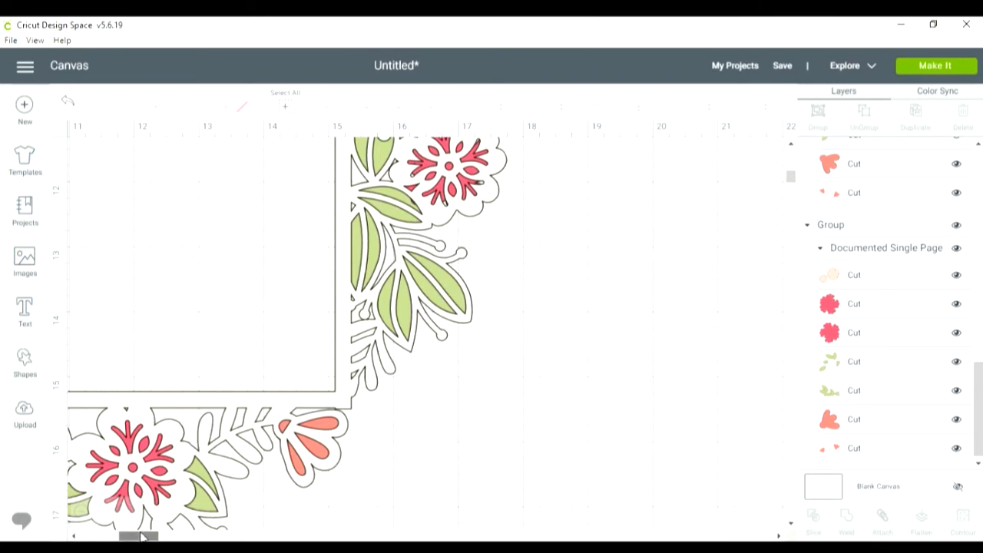
{"action": "left_click_drag", "start_coordinate": [139, 536], "coordinate": [106, 536]}
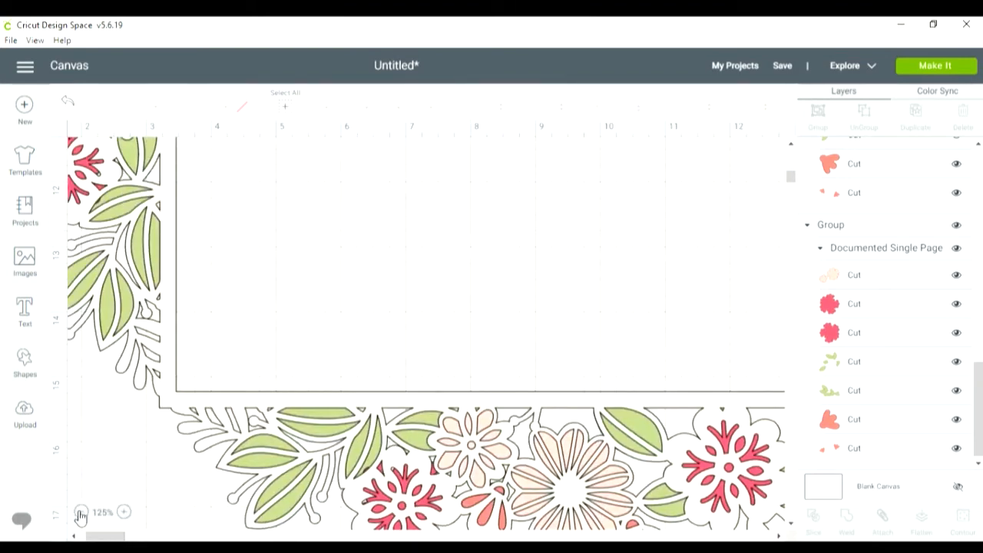
{"action": "left_click", "coordinate": [81, 512]}
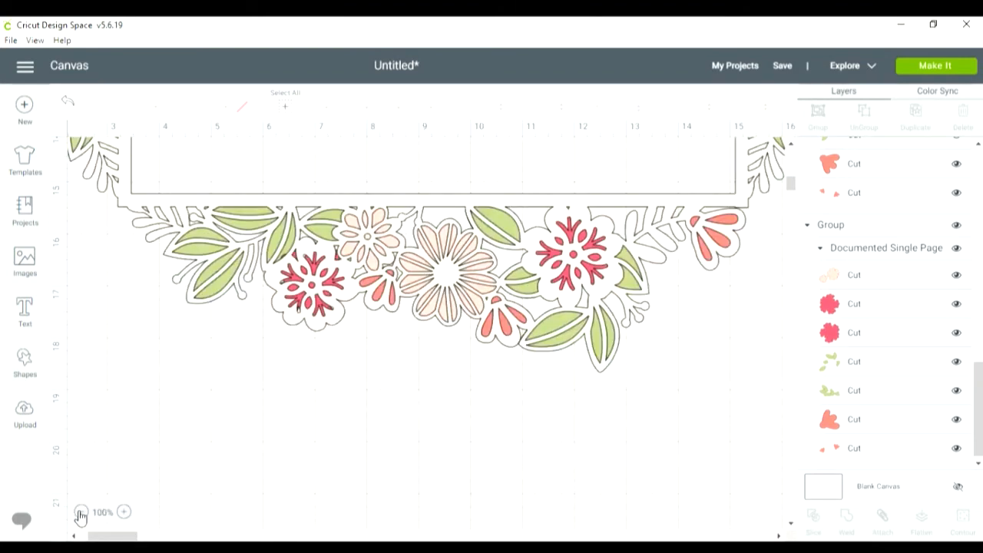
{"action": "left_click", "coordinate": [81, 513]}
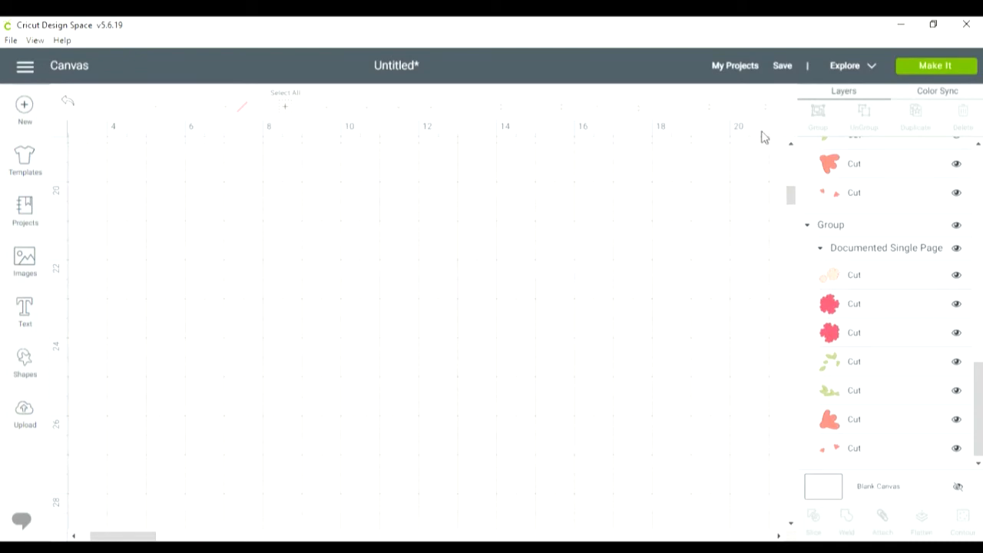
{"action": "left_click_drag", "start_coordinate": [791, 193], "coordinate": [791, 158]}
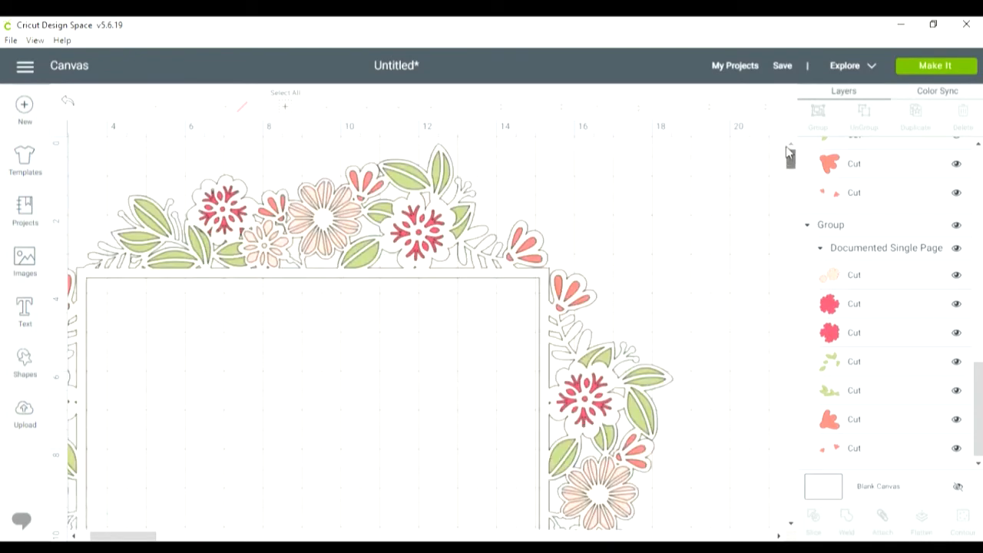
{"action": "left_click_drag", "start_coordinate": [123, 535], "coordinate": [112, 536]}
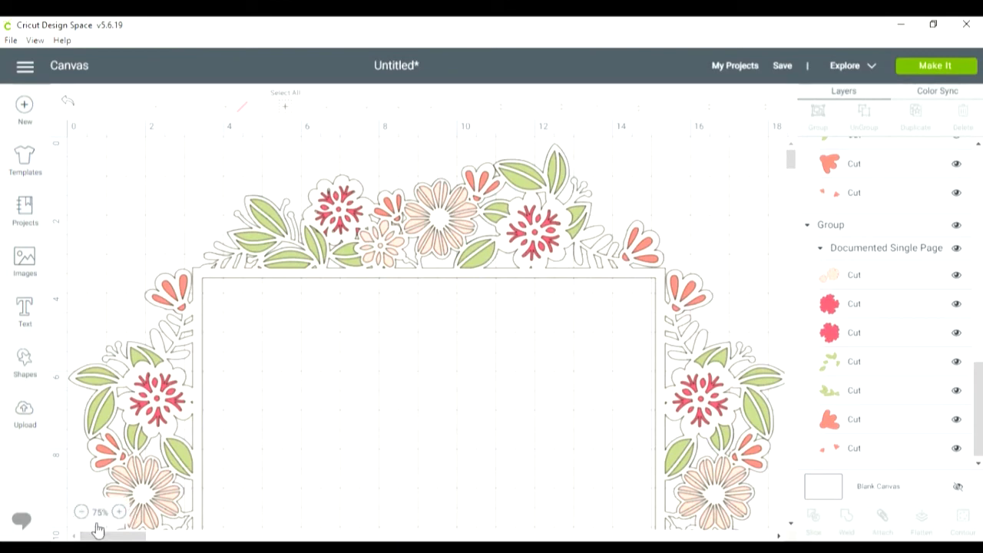
{"action": "left_click", "coordinate": [81, 513]}
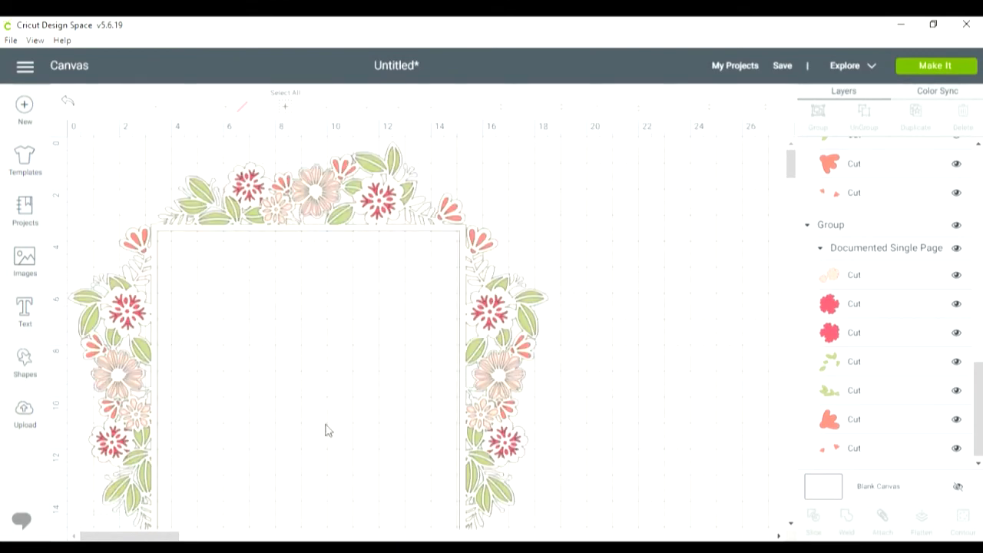
{"action": "left_click_drag", "start_coordinate": [792, 164], "coordinate": [794, 178]}
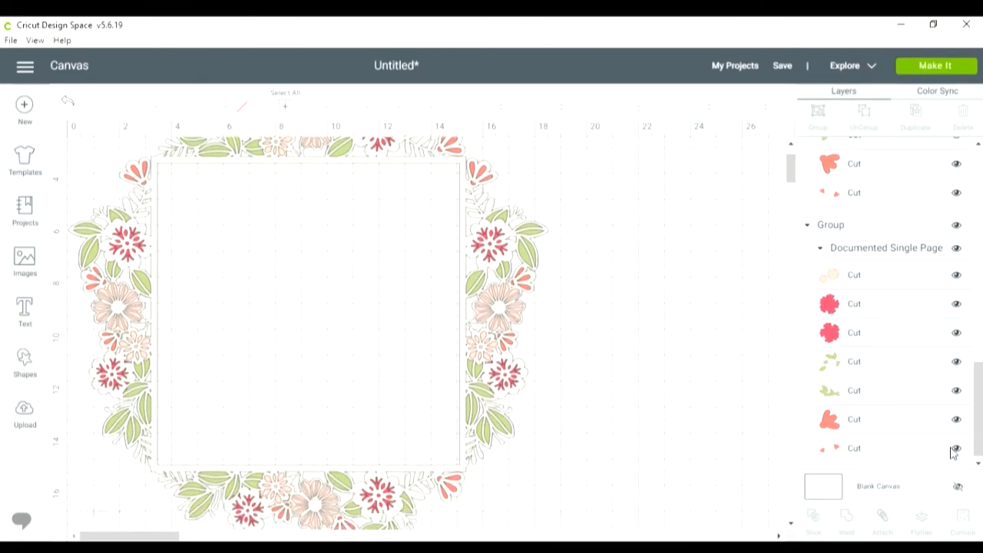
Select everything on the canvas and group the welded outline with the four strips' floral layers.
{"action": "left_click_drag", "start_coordinate": [978, 415], "coordinate": [979, 196]}
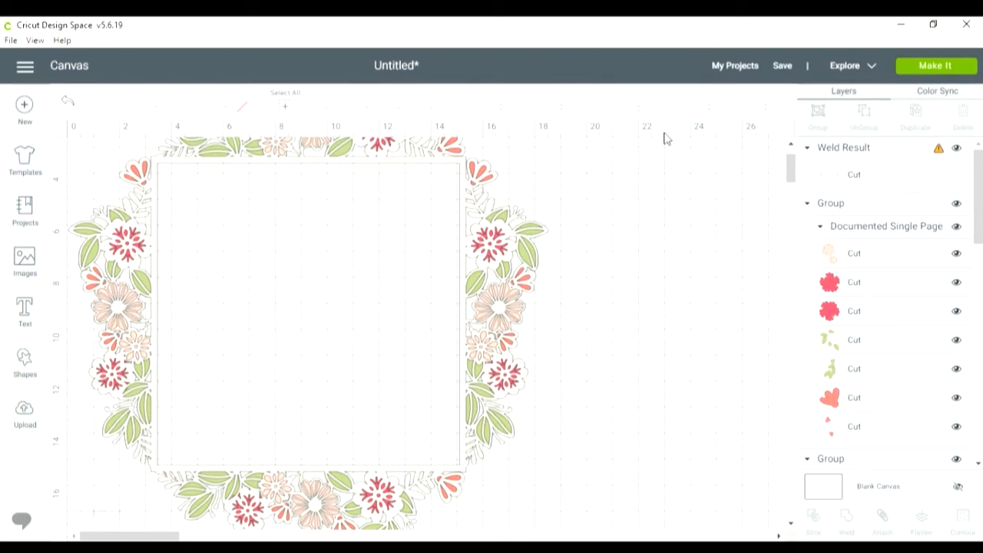
{"action": "left_click", "coordinate": [285, 113]}
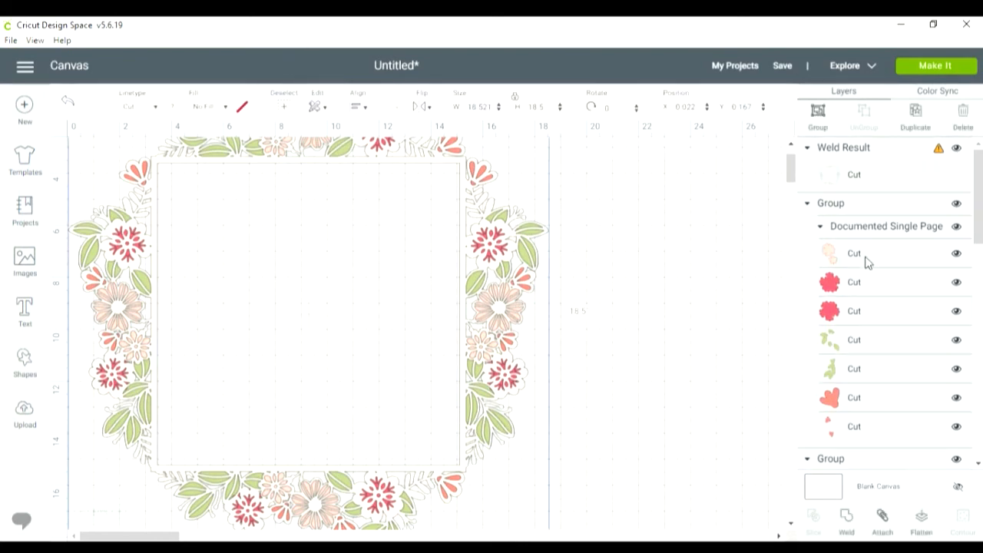
{"action": "left_click", "coordinate": [818, 114]}
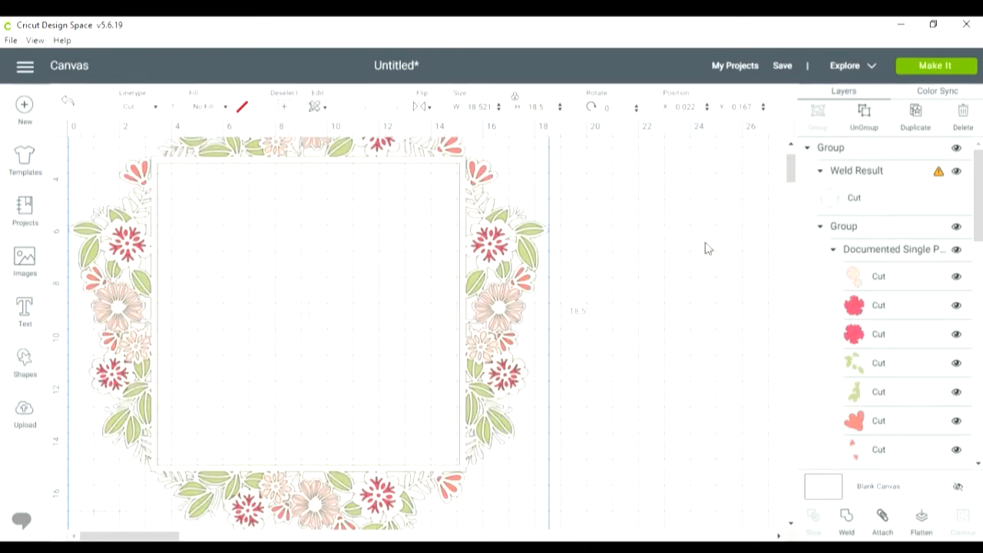
Resize the grouped frame to a height of 11, unlock its proportions, set the width to 11, and deselect it.
{"action": "left_click", "coordinate": [549, 106]}
{"action": "left_click_drag", "start_coordinate": [549, 107], "coordinate": [535, 108]}
{"action": "type", "text": "11"}
{"action": "key", "text": "Tab"}
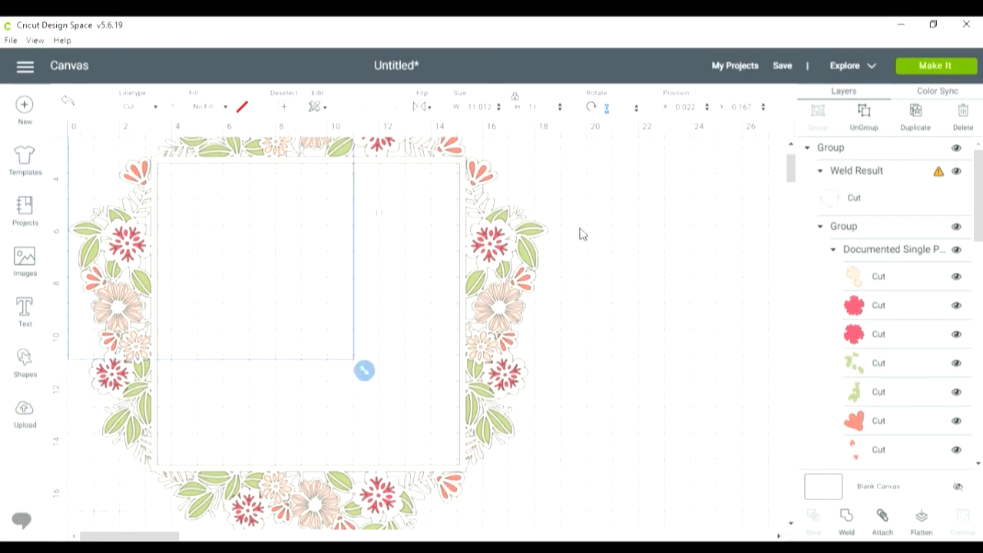
{"action": "left_click", "coordinate": [516, 103]}
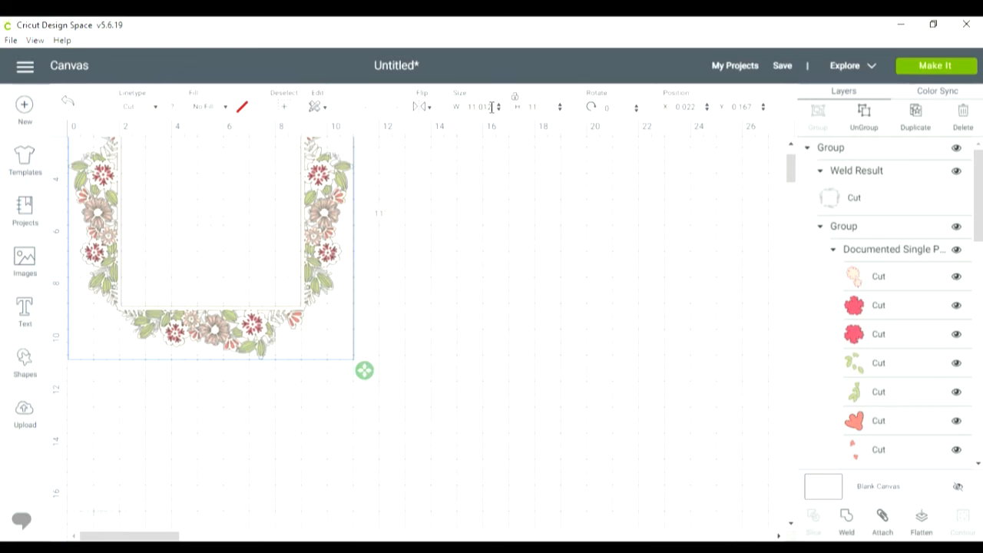
{"action": "key", "text": "Tab"}
{"action": "left_click_drag", "start_coordinate": [793, 169], "coordinate": [793, 163]}
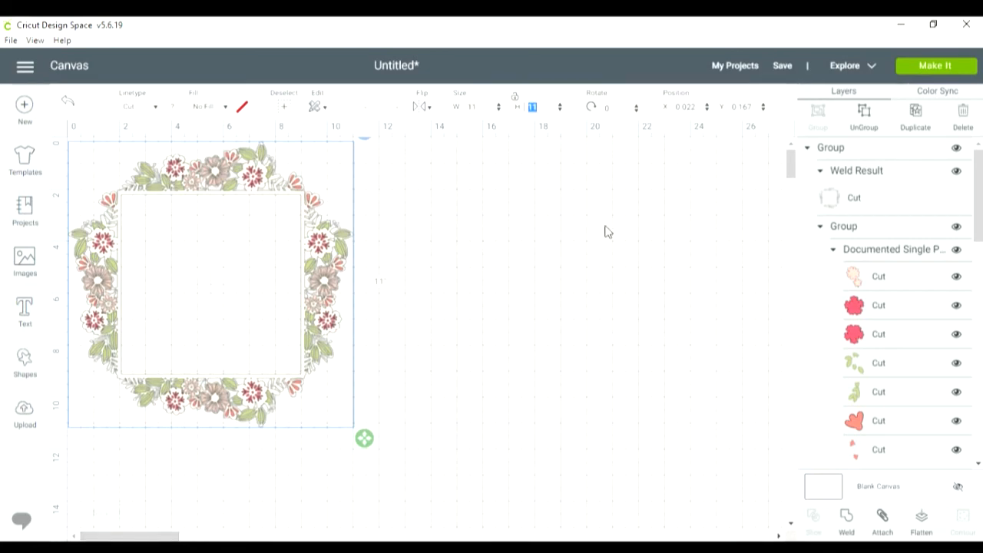
{"action": "left_click", "coordinate": [515, 257]}
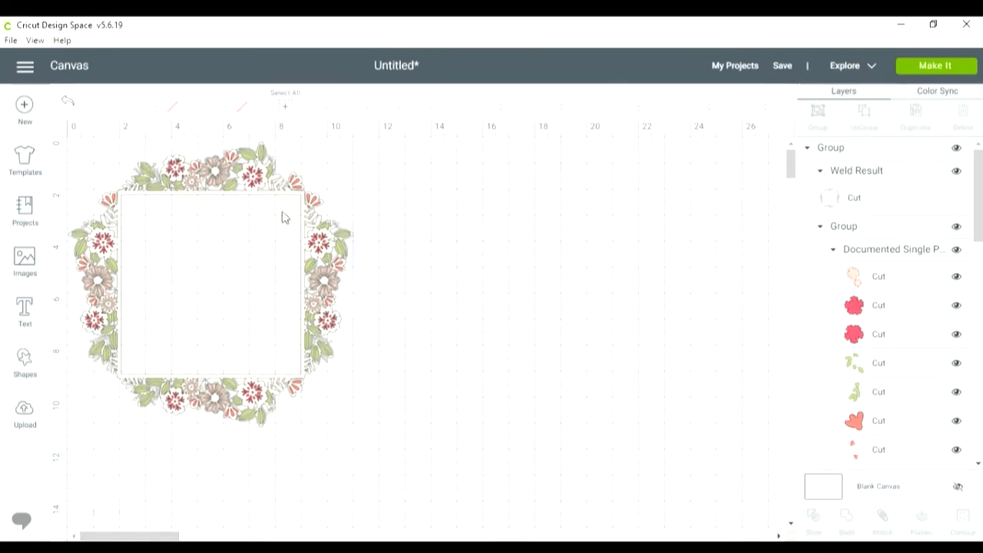
Lock the floral frame's proportions and move it to the right part of the canvas, leaving empty space beside it.
{"action": "left_click", "coordinate": [282, 188]}
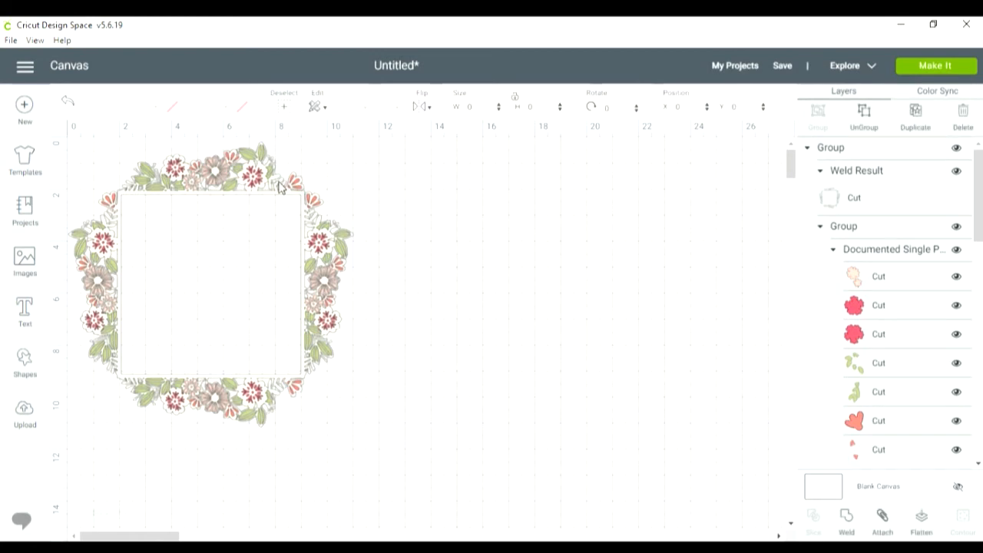
{"action": "left_click", "coordinate": [515, 100]}
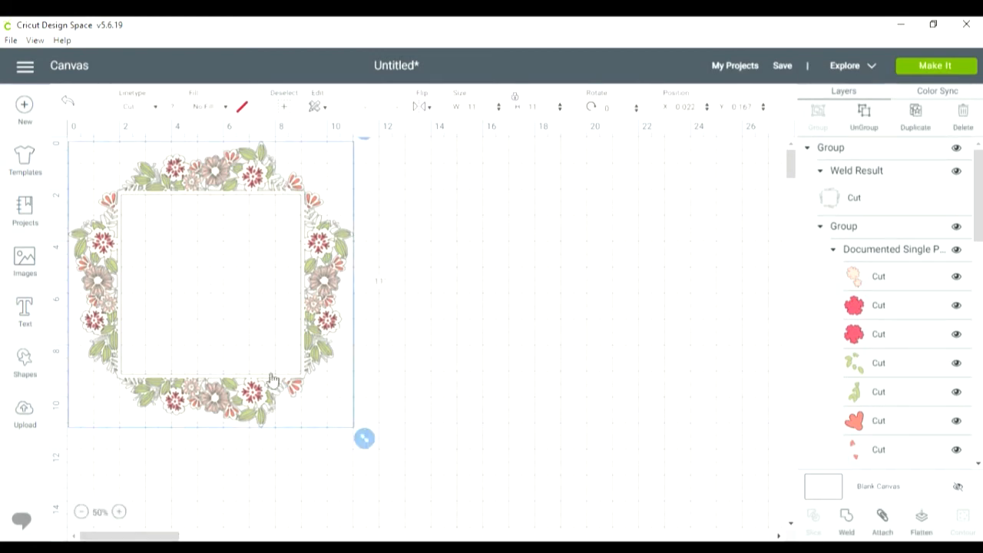
{"action": "left_click_drag", "start_coordinate": [413, 262], "coordinate": [646, 315]}
{"action": "left_click", "coordinate": [151, 324]}
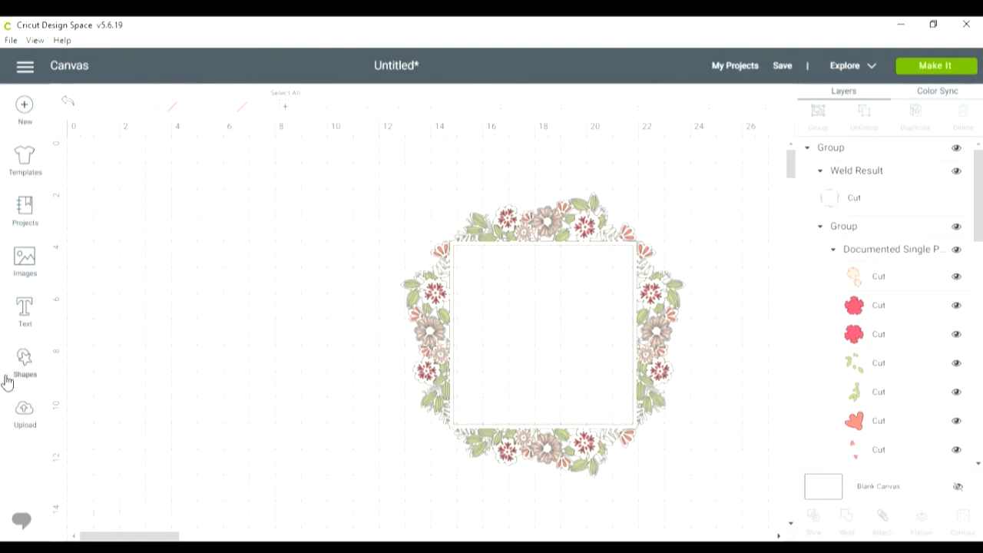
Add a square shape to the canvas and set its width to 3.25 with proportions locked.
{"action": "left_click", "coordinate": [26, 360]}
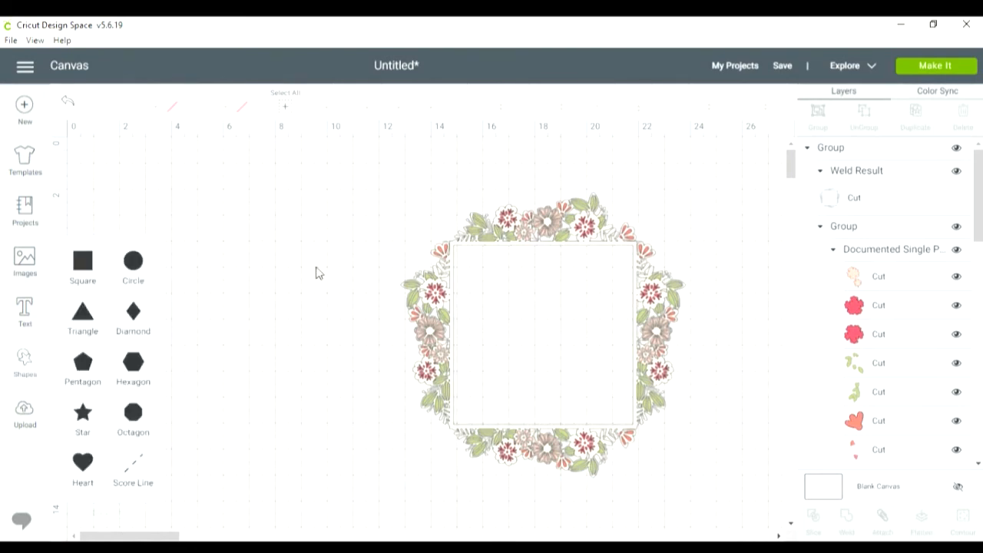
{"action": "left_click", "coordinate": [84, 263]}
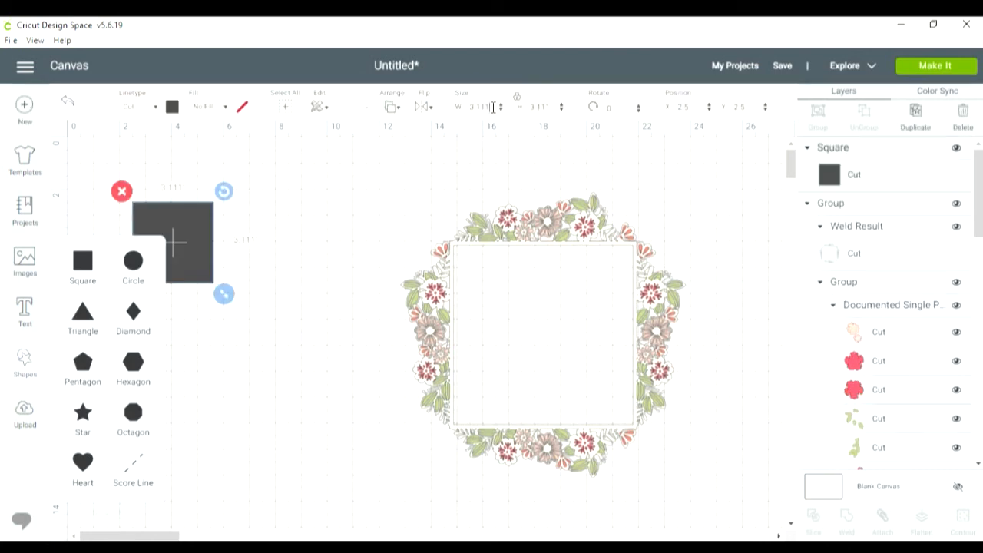
{"action": "double_click", "coordinate": [492, 107]}
{"action": "type", "text": "25"}
{"action": "key", "text": "Tab"}
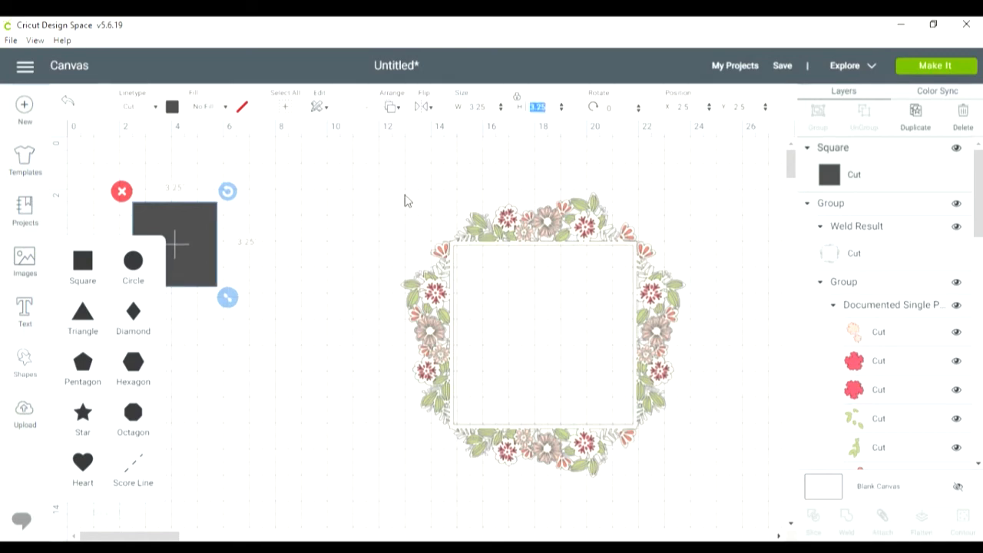
Duplicate the 3.25 square three times to get four squares, and close the shape selection.
{"action": "left_click", "coordinate": [920, 114]}
{"action": "left_click", "coordinate": [920, 114]}
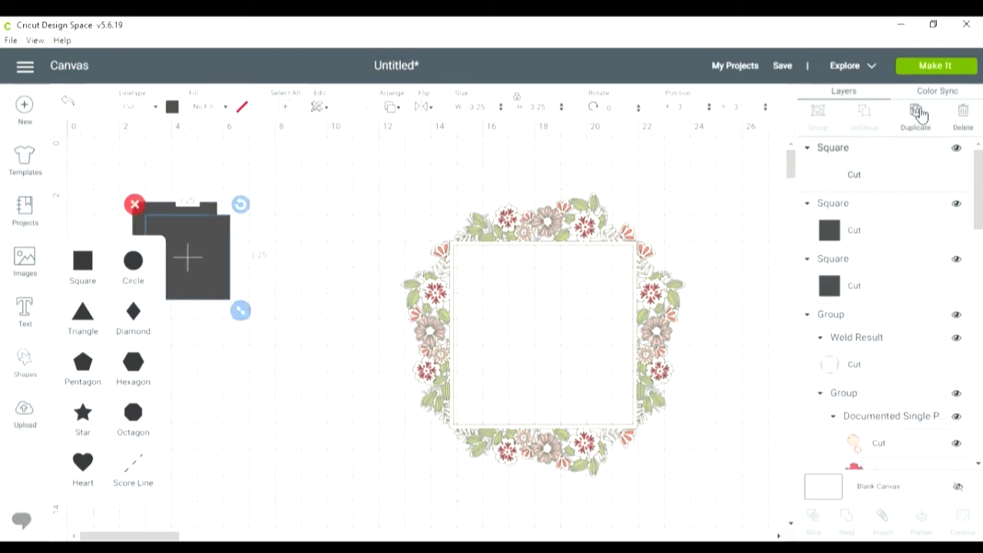
{"action": "left_click", "coordinate": [920, 114]}
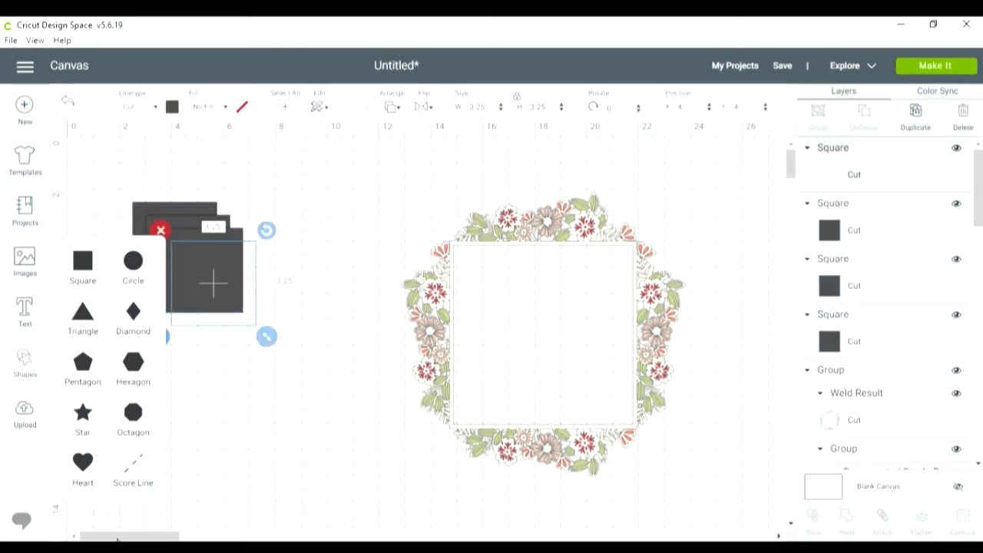
{"action": "left_click", "coordinate": [23, 362]}
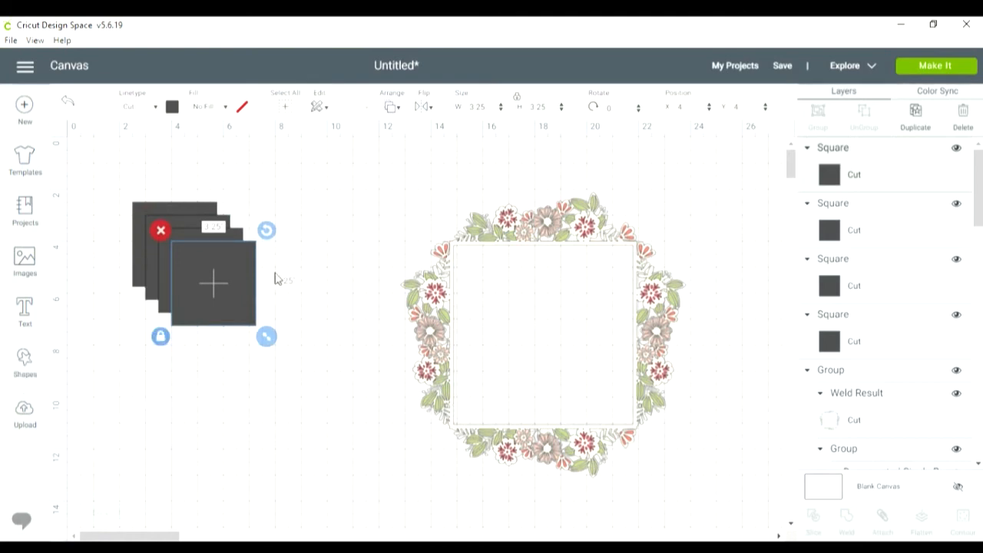
Position the frontmost square at X 2 and Y 2.
{"action": "left_click", "coordinate": [684, 109]}
{"action": "key", "text": "Tab"}
{"action": "type", "text": "2"}
{"action": "key", "text": "Return"}
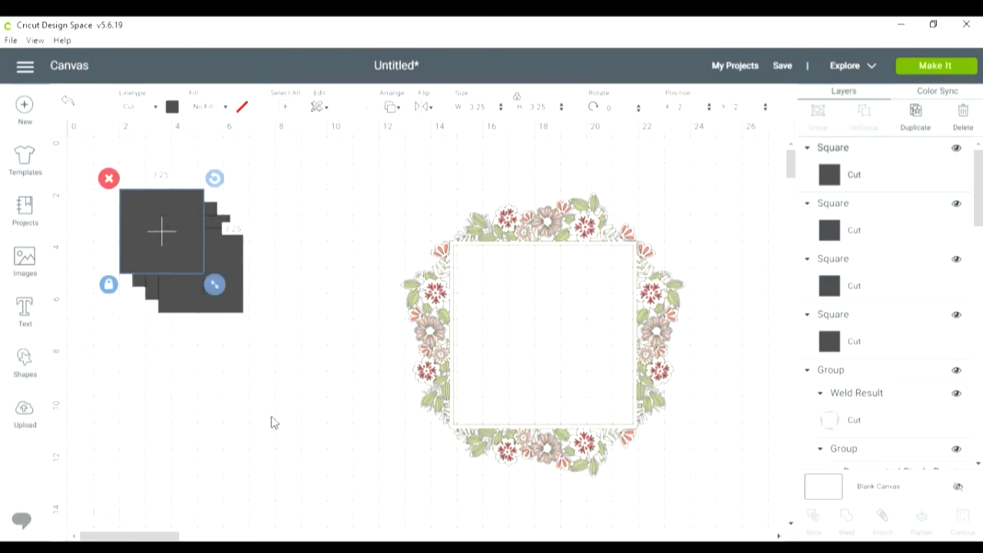
Position the original square at X 2 and Y 5.5, directly below the first placed square.
{"action": "left_click", "coordinate": [215, 221]}
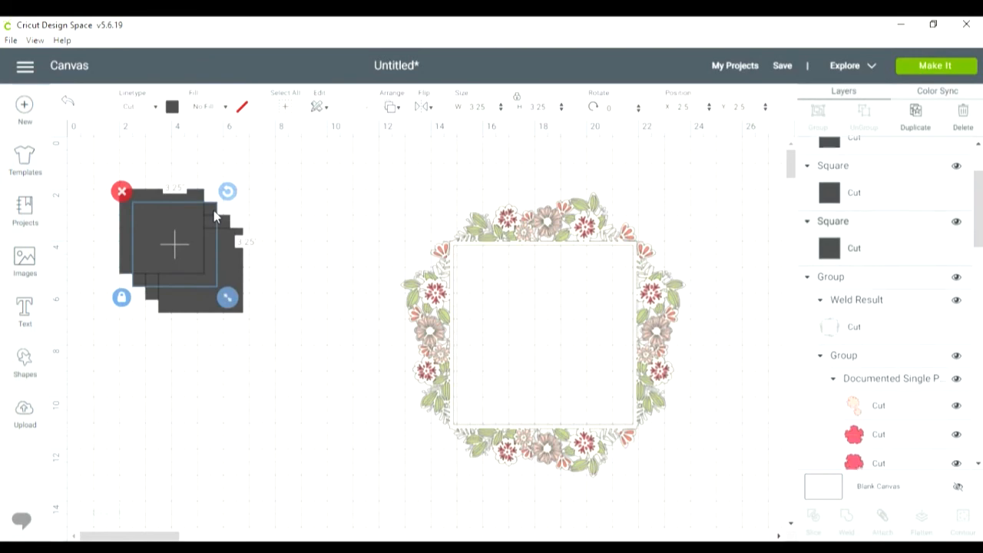
{"action": "left_click", "coordinate": [684, 107]}
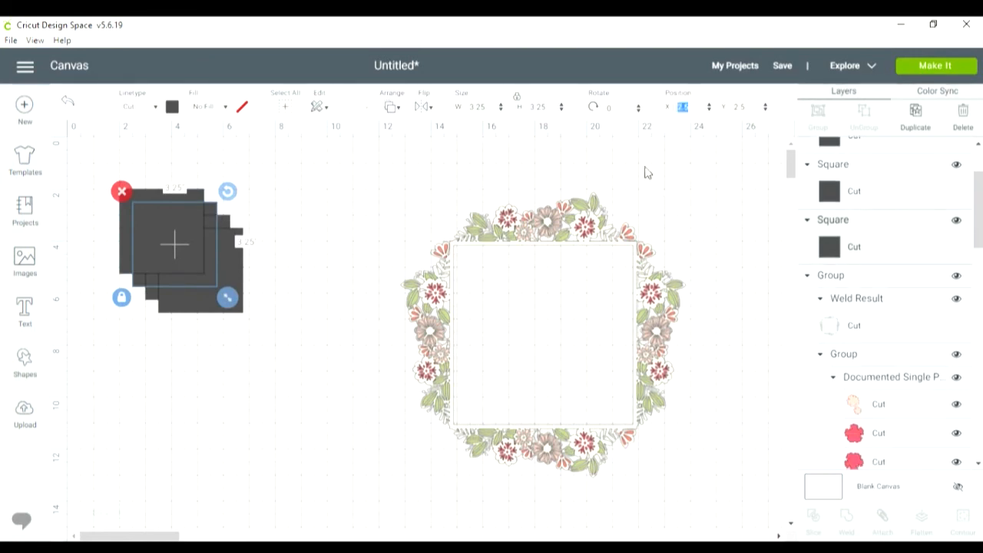
{"action": "type", "text": "2"}
{"action": "key", "text": "Tab"}
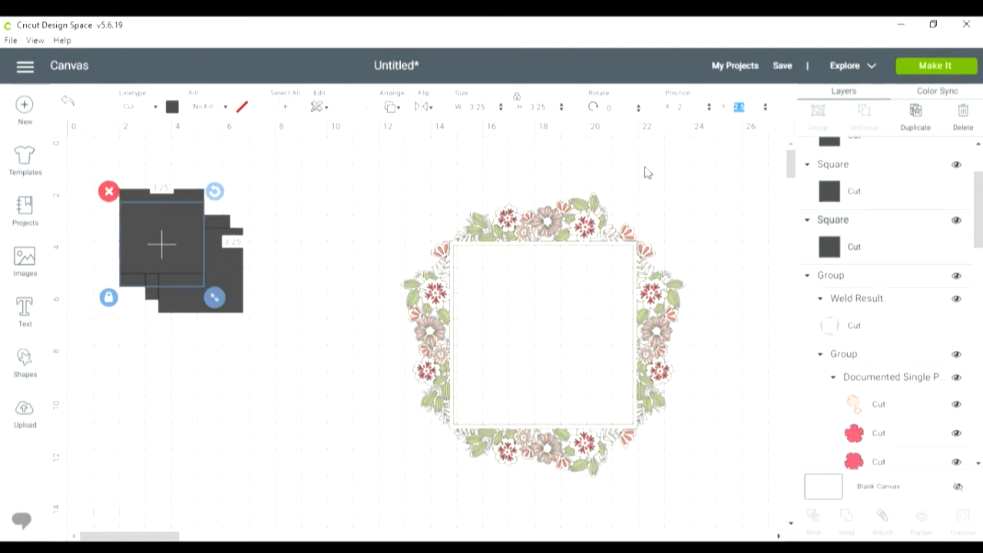
{"action": "type", "text": "5.5"}
{"action": "key", "text": "Return"}
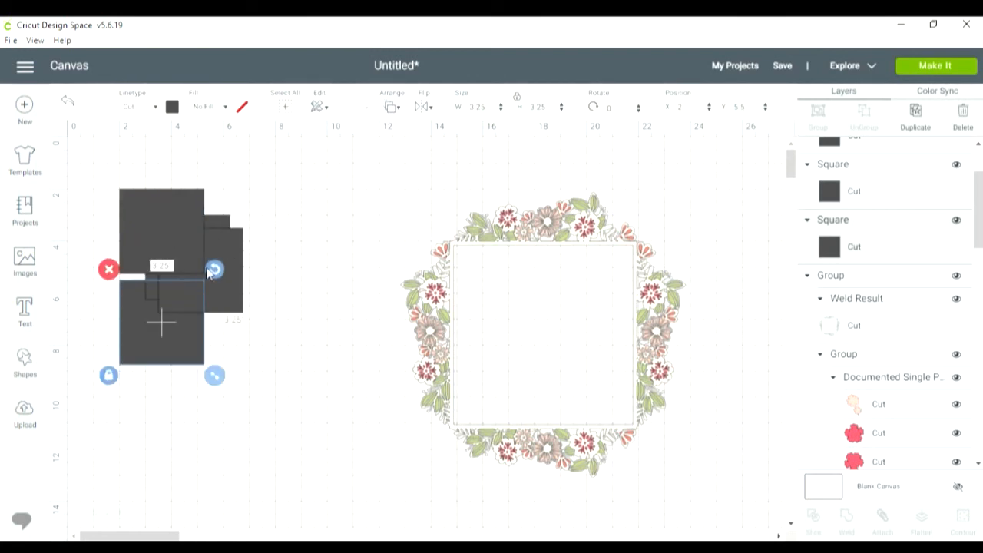
{"action": "left_click_drag", "start_coordinate": [214, 269], "coordinate": [216, 265]}
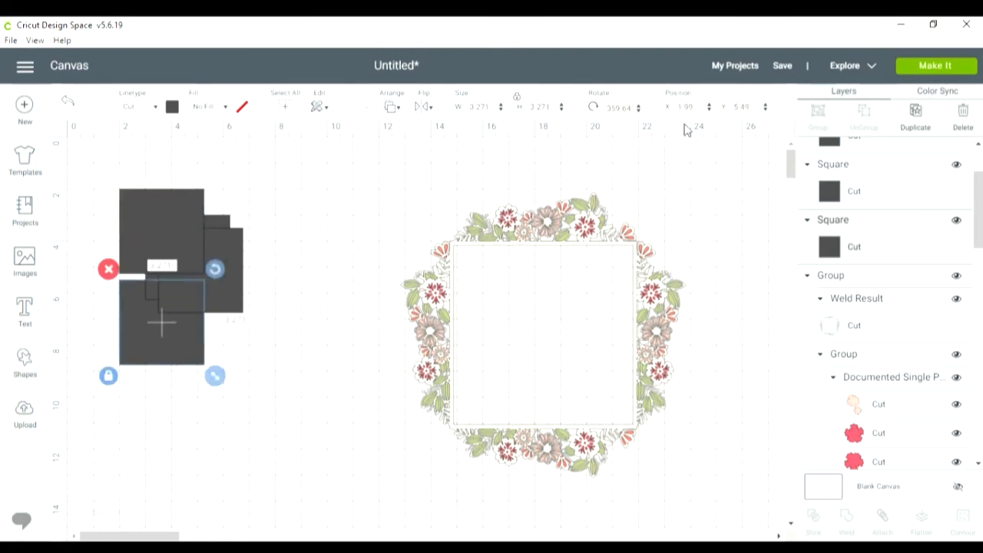
Position the front one of the two remaining stacked squares at X 5.5 and Y 2.
{"action": "left_click", "coordinate": [226, 243]}
{"action": "left_click", "coordinate": [696, 106]}
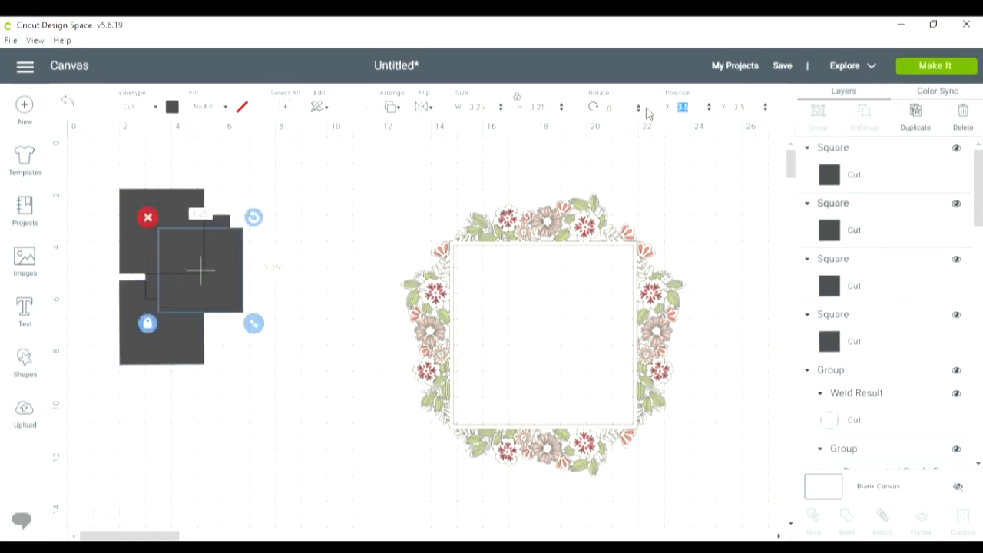
{"action": "type", "text": "5"}
{"action": "key", "text": "Tab"}
{"action": "type", "text": "2"}
{"action": "key", "text": "Return"}
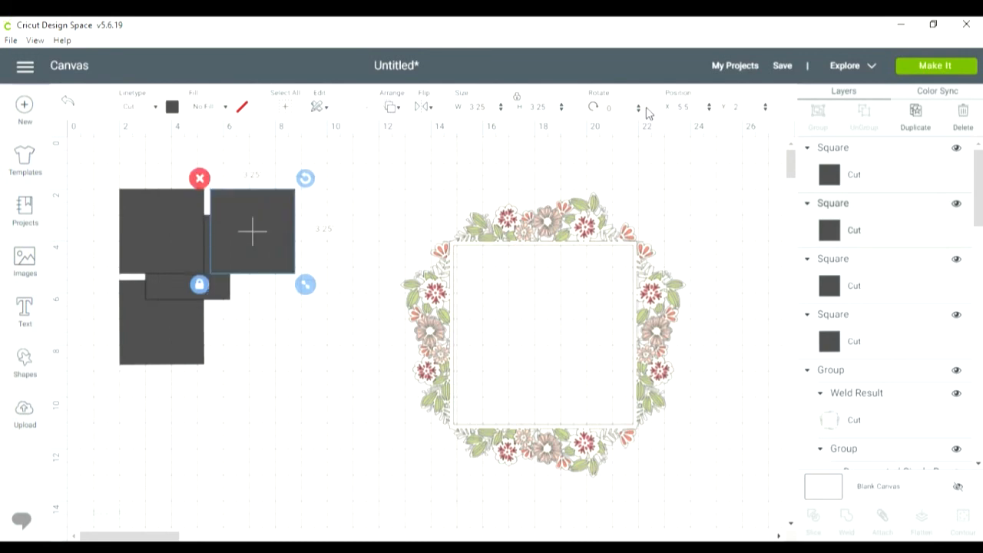
Position the last unplaced square at X 5.5 and Y 5.5 to complete the two-by-two grid.
{"action": "left_click", "coordinate": [206, 287]}
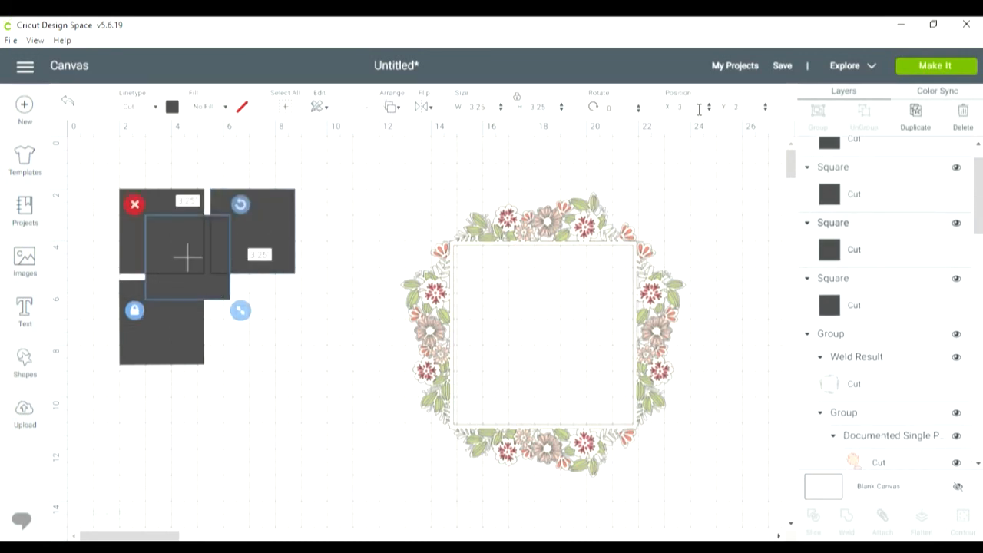
{"action": "left_click", "coordinate": [674, 108]}
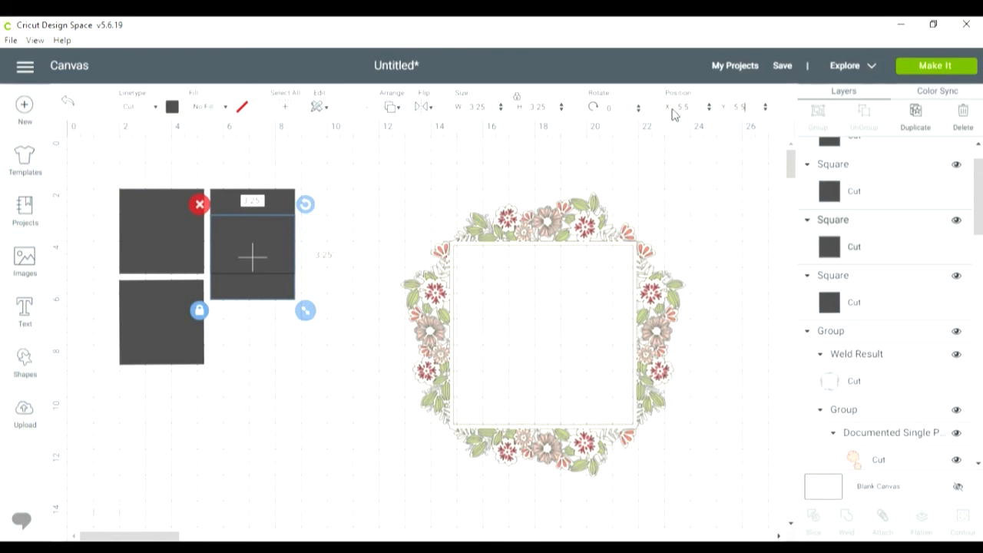
{"action": "key", "text": "Return"}
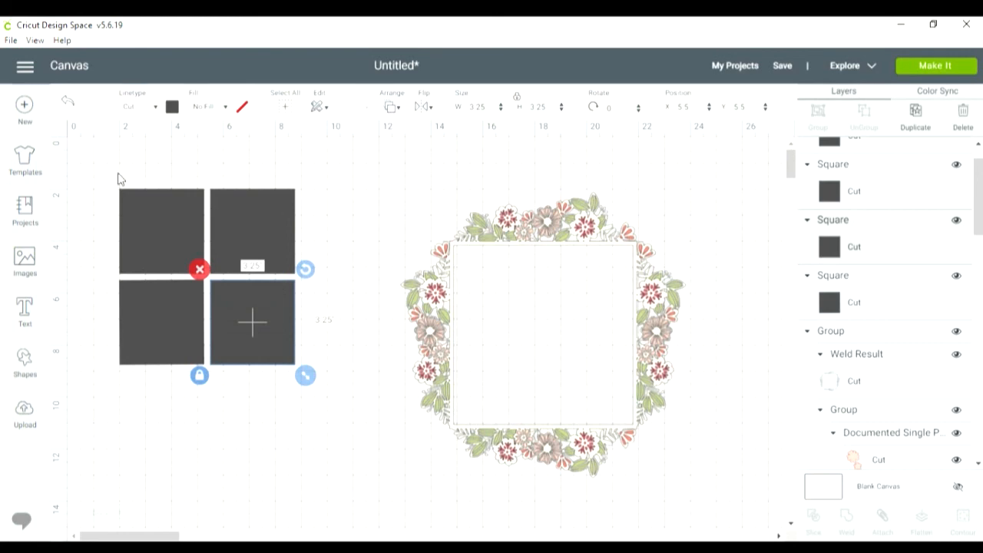
Weld the four squares into one shape and recolor it with the pink material color used in the flowers.
{"action": "left_click_drag", "start_coordinate": [110, 176], "coordinate": [277, 366]}
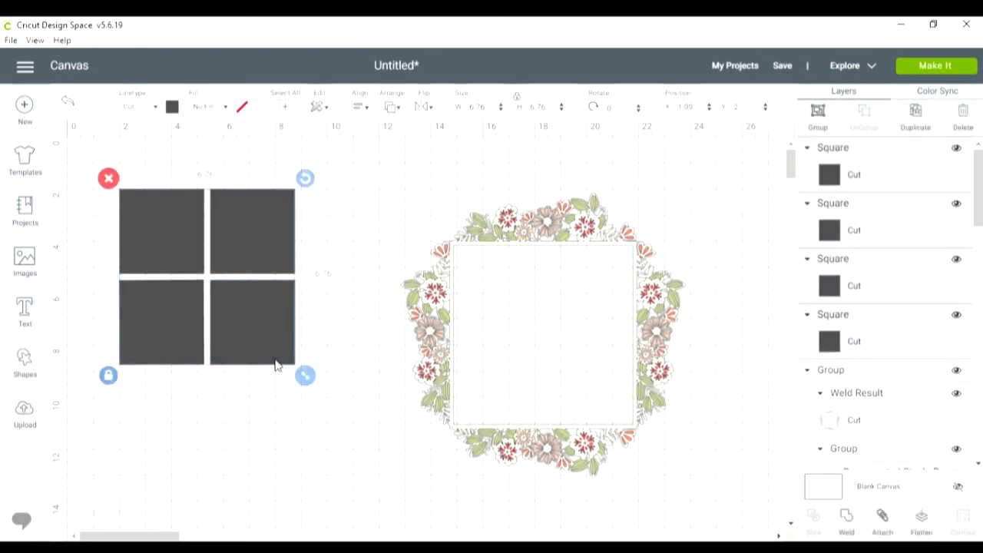
{"action": "left_click", "coordinate": [848, 530]}
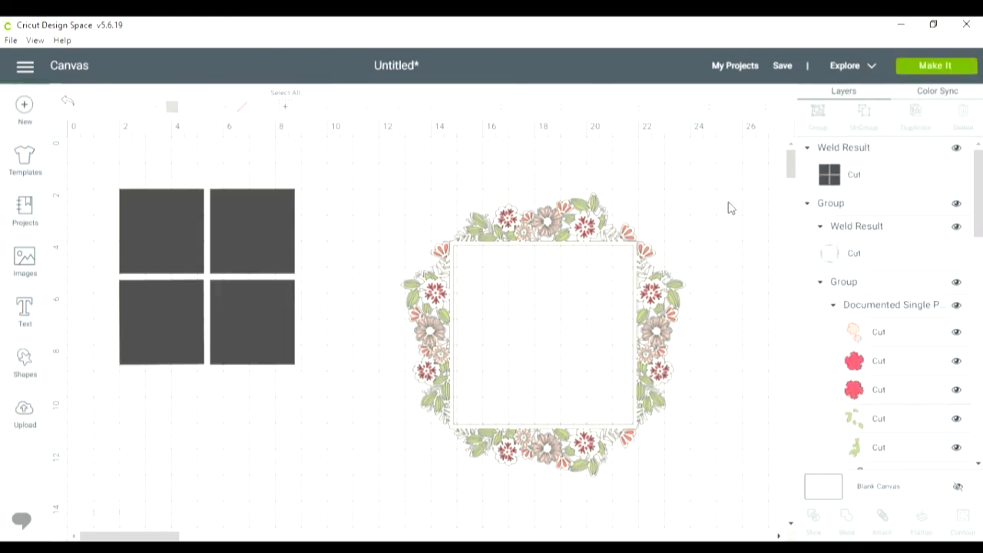
{"action": "left_click", "coordinate": [256, 243]}
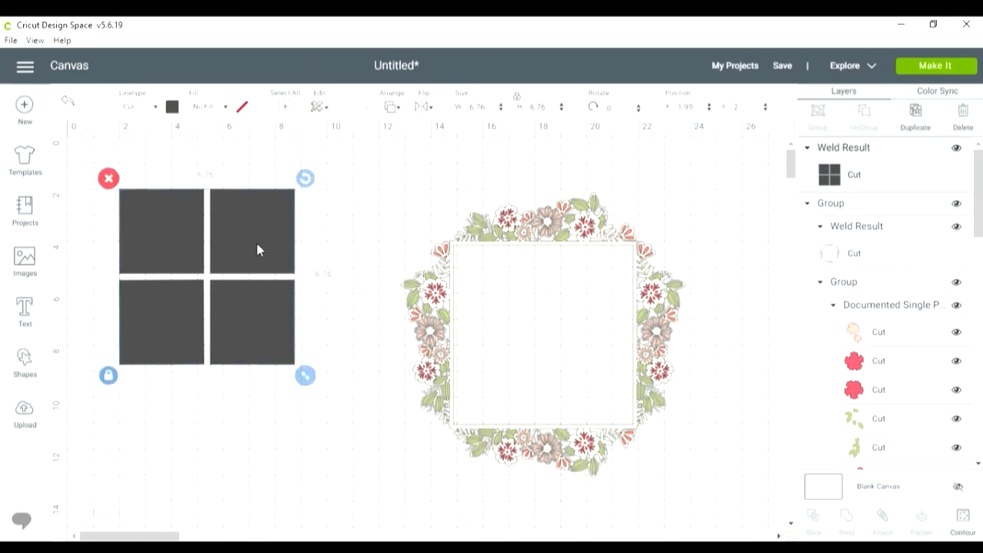
{"action": "left_click", "coordinate": [174, 107]}
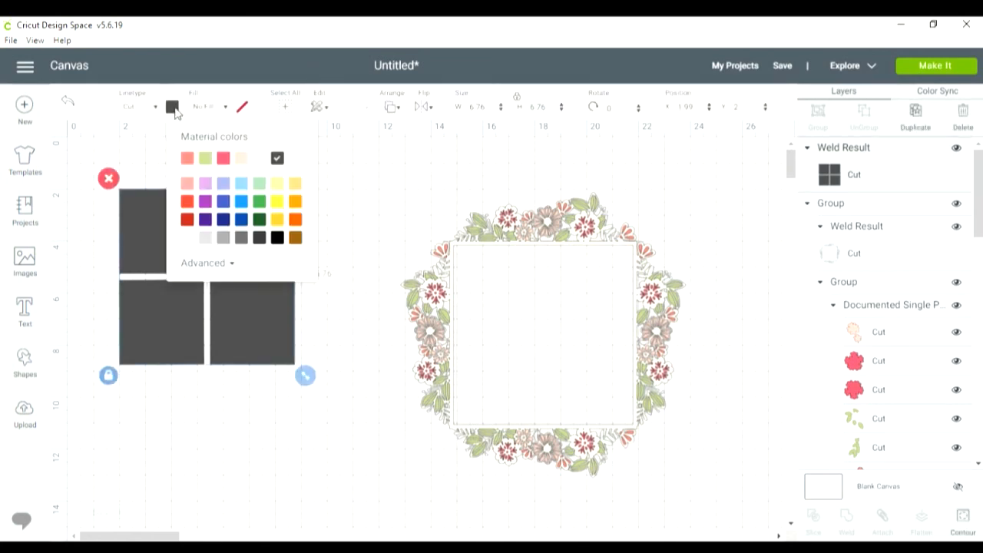
{"action": "left_click", "coordinate": [226, 161]}
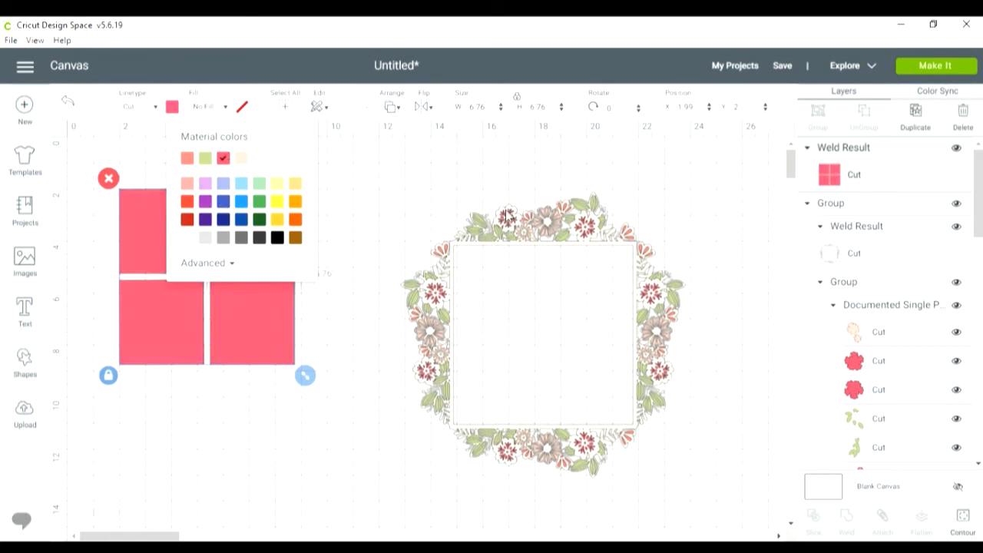
{"action": "left_click", "coordinate": [421, 192]}
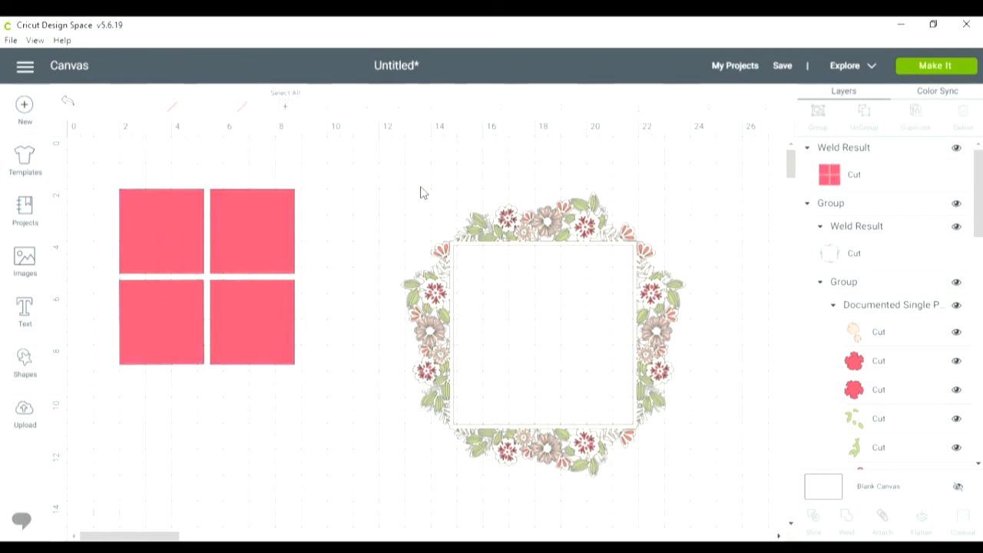
Select the welded squares and the floral frame, center-align them on each other, and deselect.
{"action": "left_click_drag", "start_coordinate": [106, 163], "coordinate": [627, 406]}
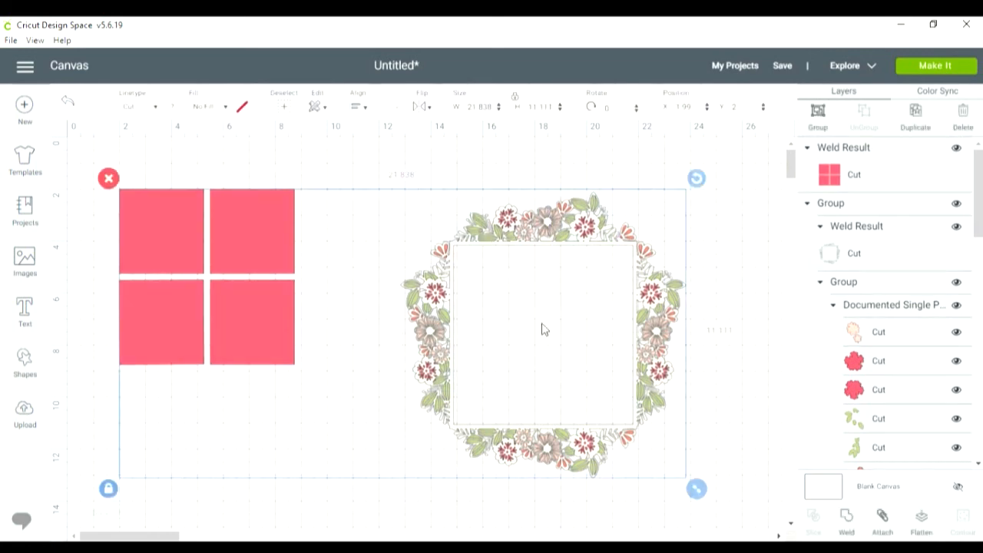
{"action": "left_click", "coordinate": [356, 108]}
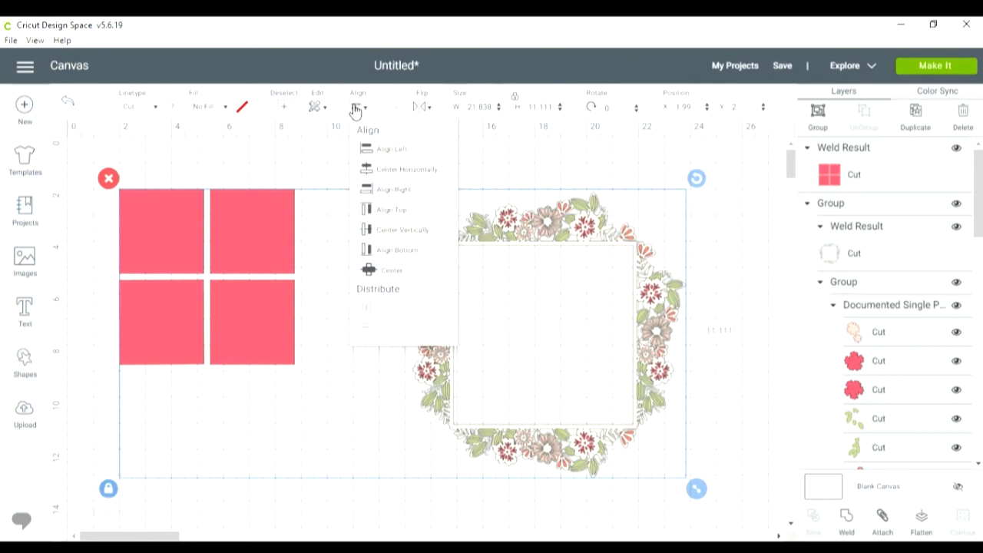
{"action": "left_click", "coordinate": [388, 274]}
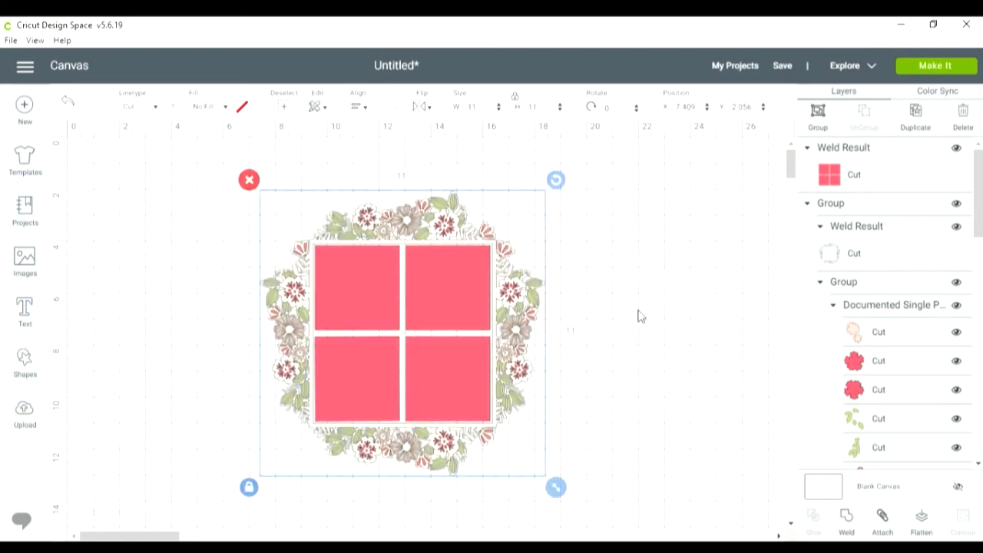
{"action": "left_click", "coordinate": [640, 315]}
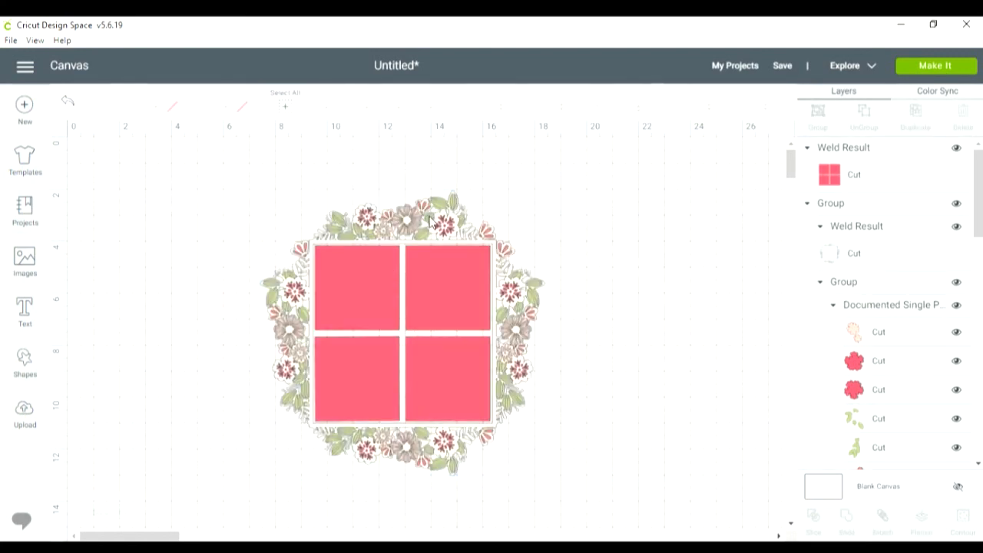